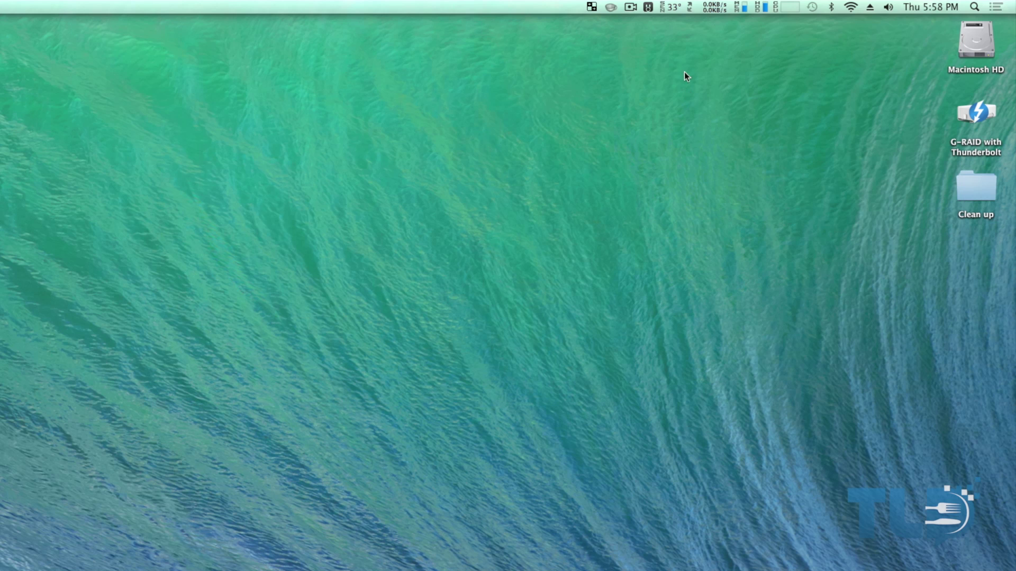
Check the iStat Menus disk usage stats, then switch to the iStat Menus 4 page in Safari
click(862, 5)
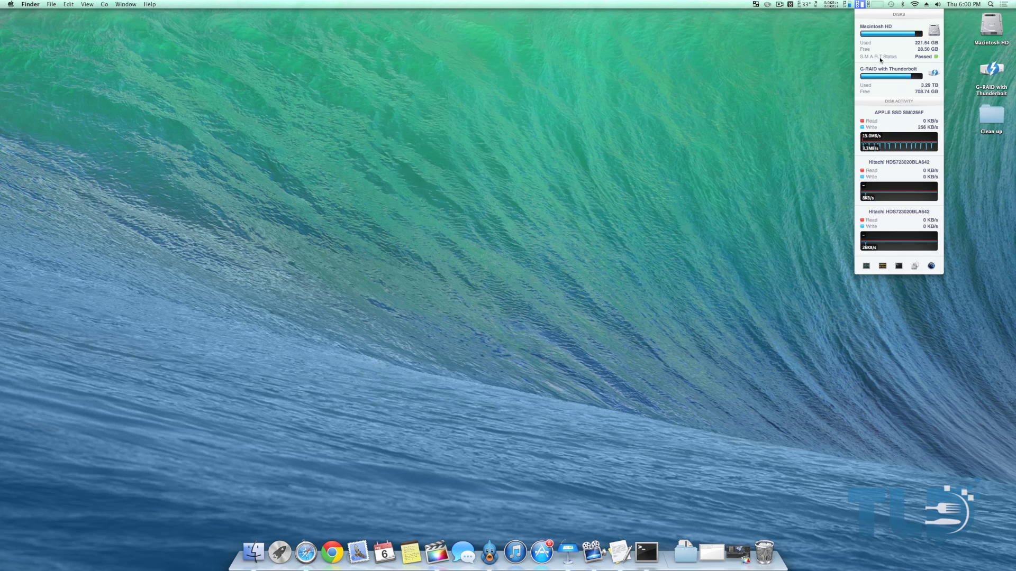
key(Escape)
key(super+Tab)
key(super+Tab)
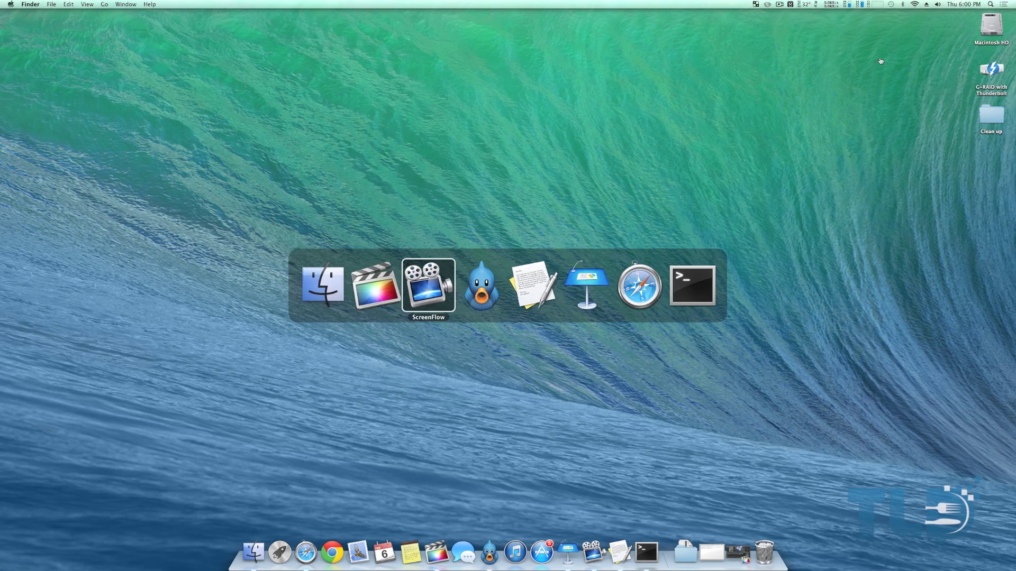
key(super+Tab)
key(super+Tab)
key(super+Tab)
key(super+Tab)
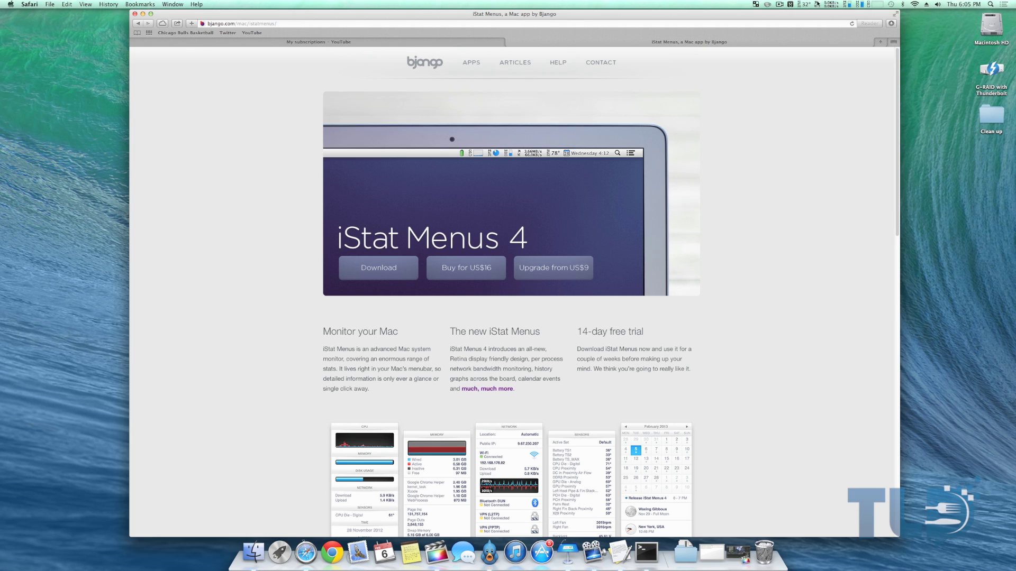
Check temperature sensors and memory, then the disks readout: Macintosh HD 28.30 GB, G-RAID 708.74 GB free
click(803, 5)
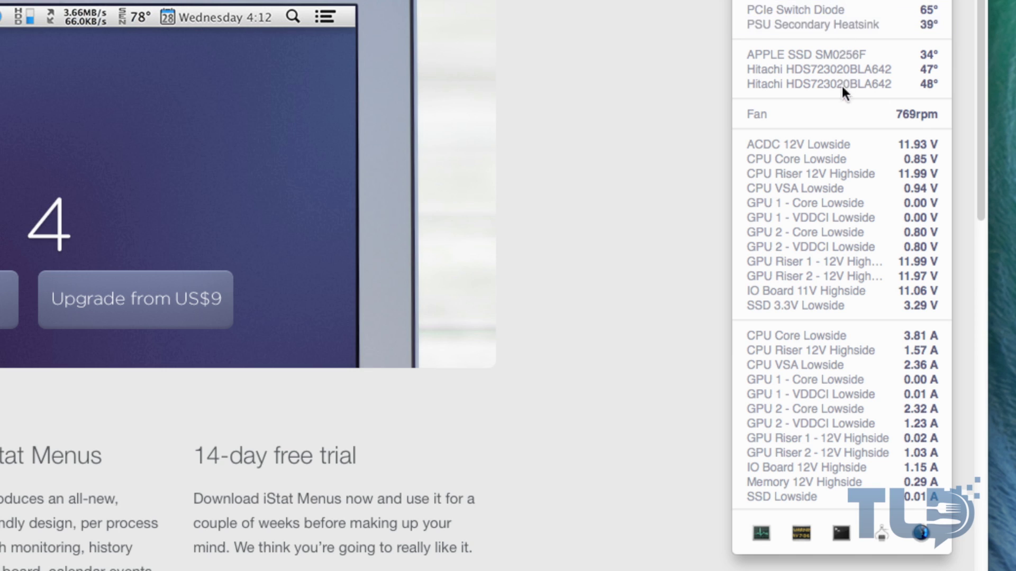
mouse_move(842, 114)
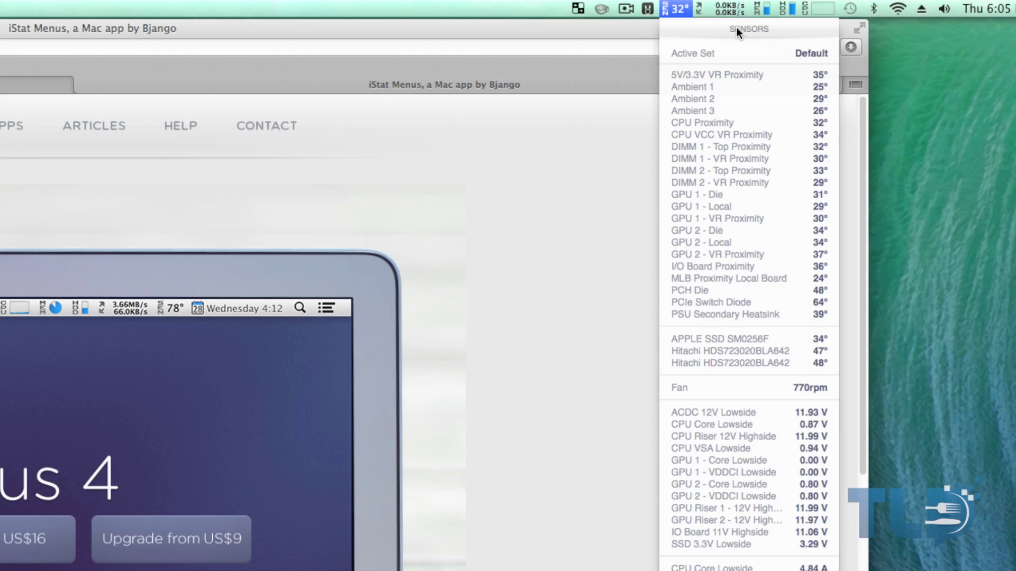
click(819, 9)
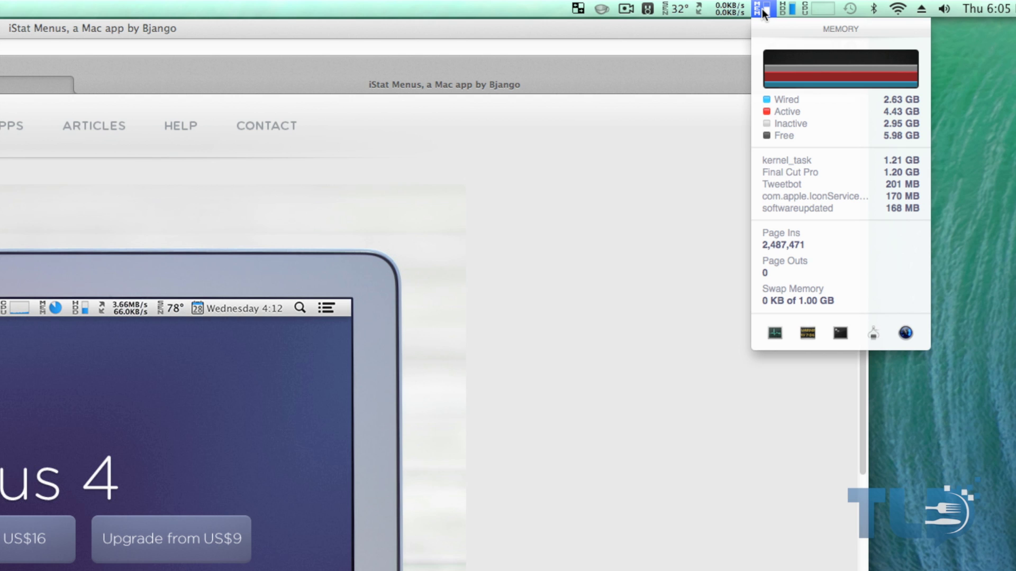
mouse_move(785, 9)
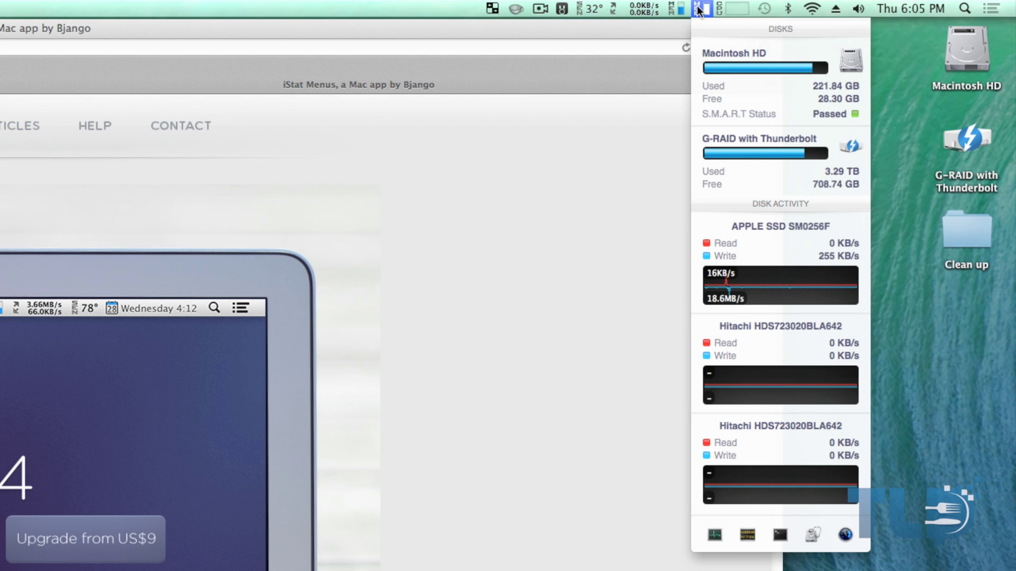
Show the CPU readout with 99% idle, AMD FirePro D500 stats, load averages and 165 tasks
mouse_move(749, 6)
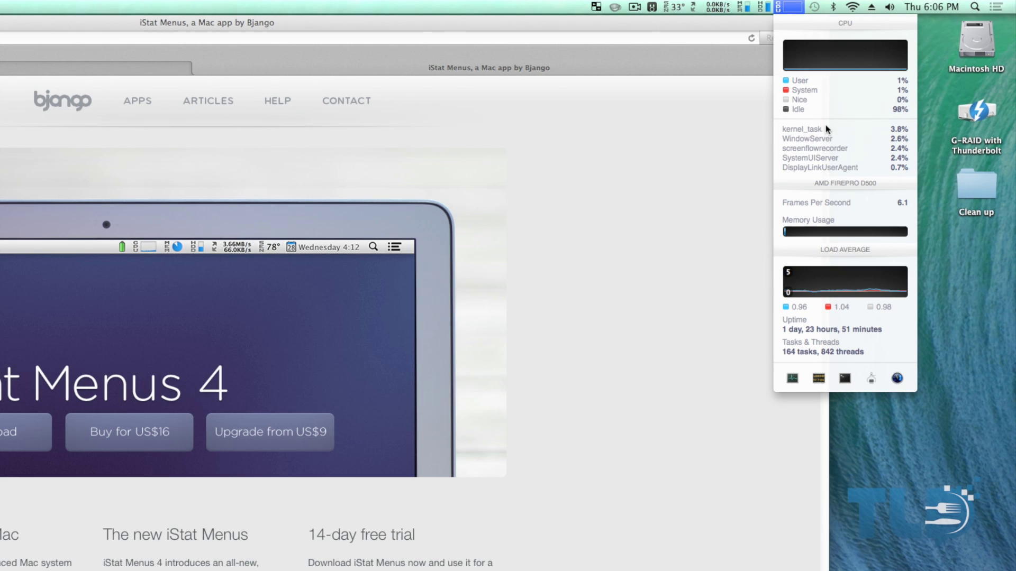
mouse_move(823, 106)
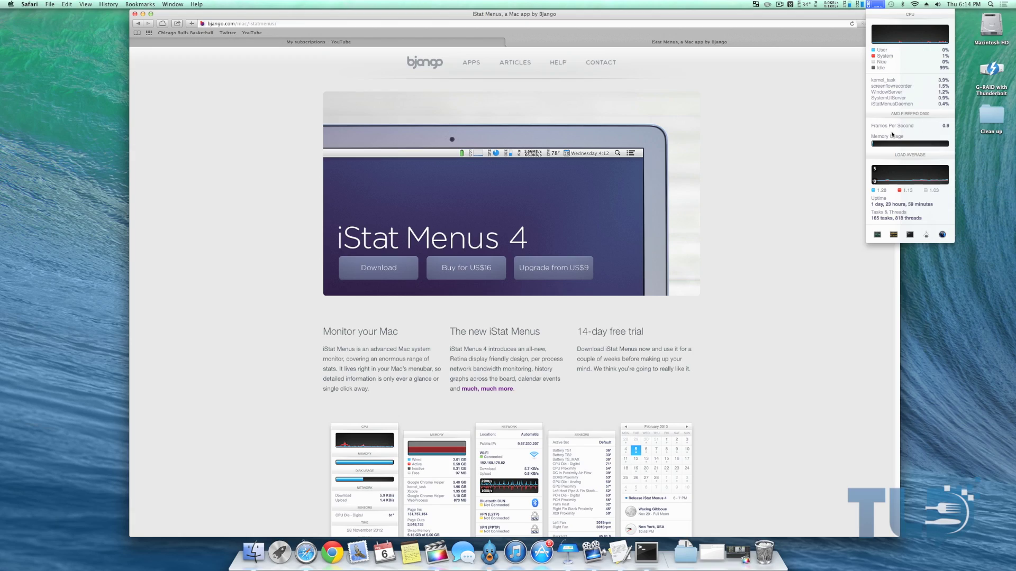
Switch to Desktop 1 and bring up Final Cut Pro with the 2013 Mac Pro Unboxing project
key(ctrl+Up)
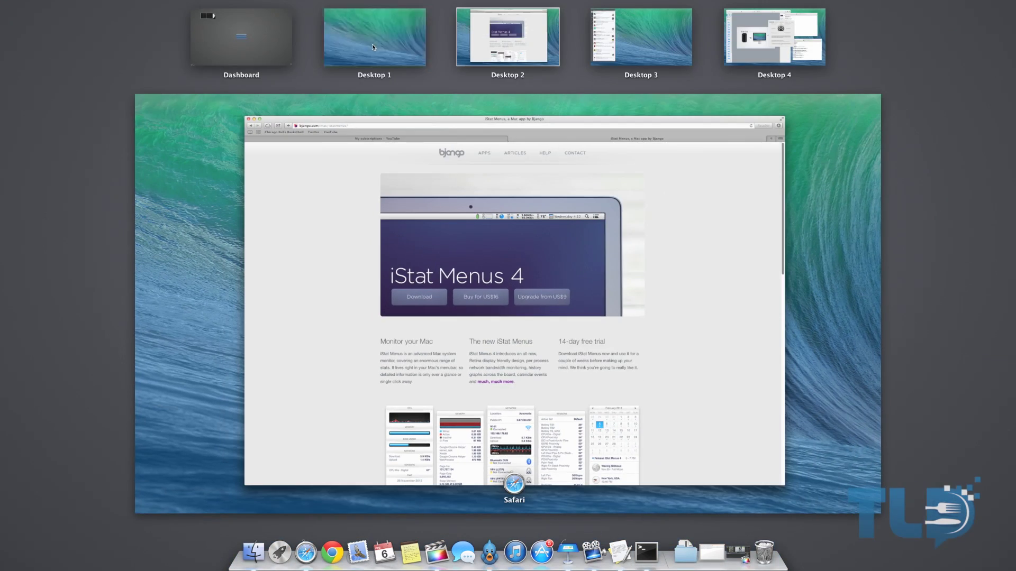
click(373, 47)
click(437, 552)
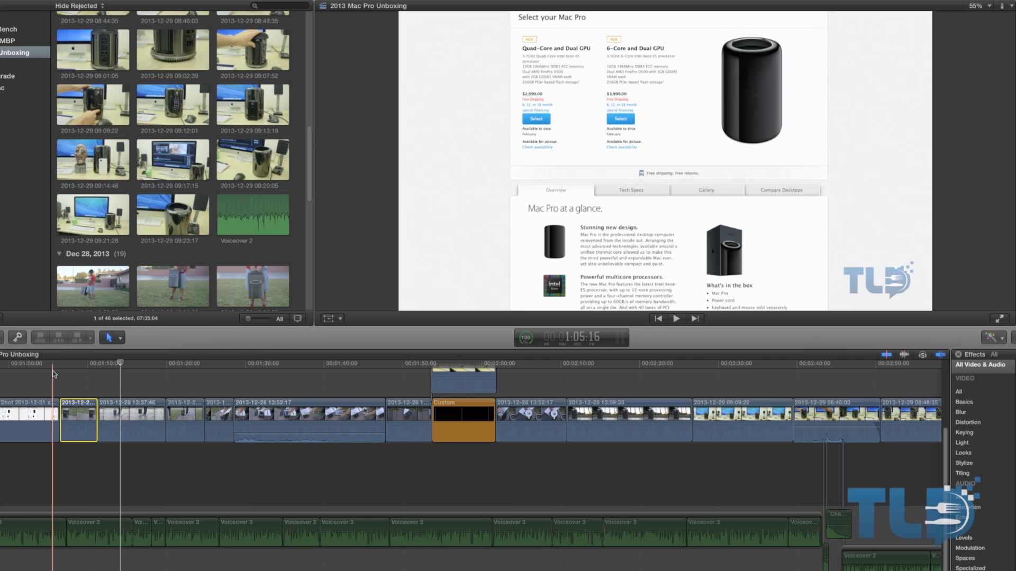
key(space)
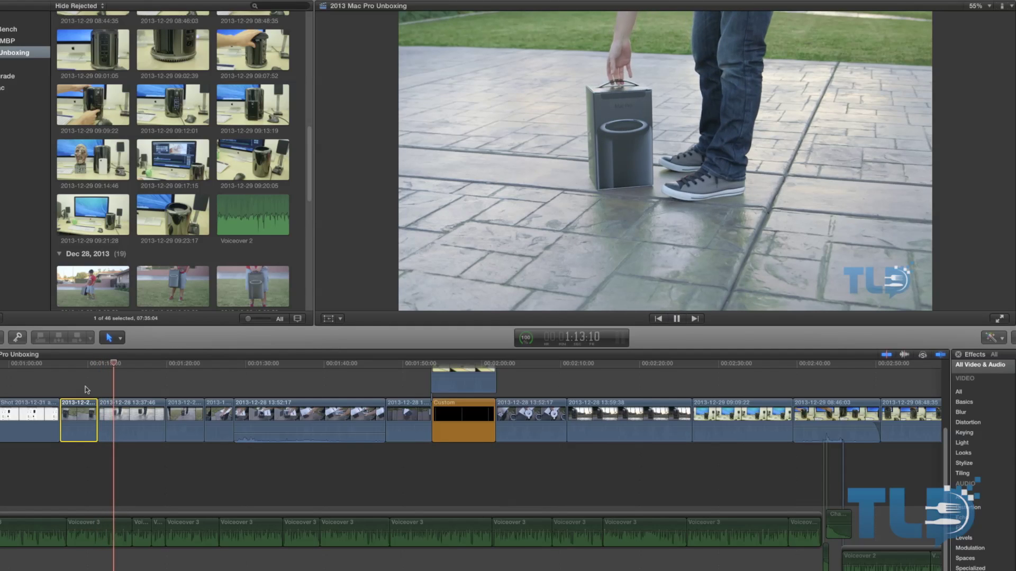
key(space)
click(69, 390)
key(z)
click(65, 395)
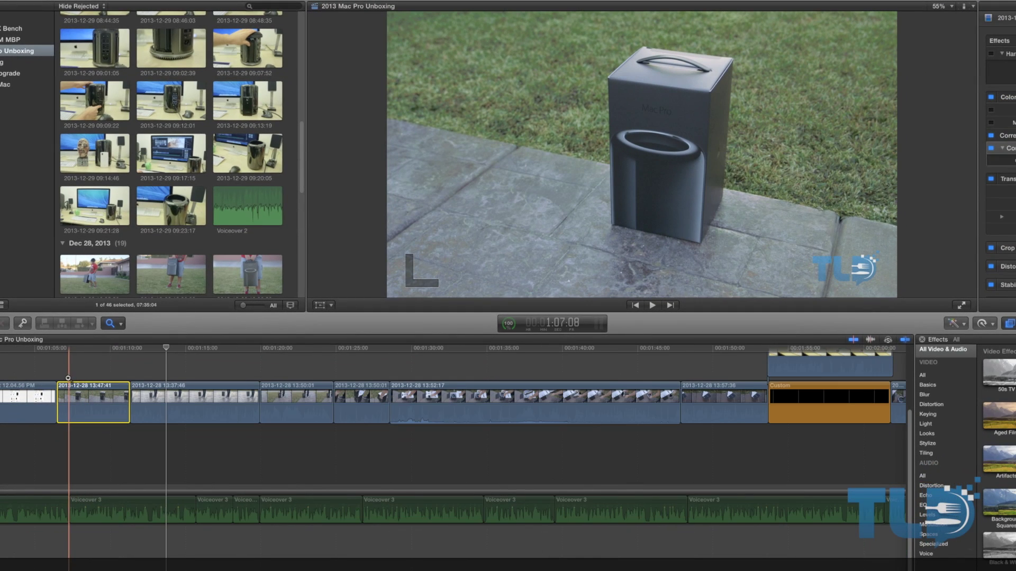
click(67, 379)
Turn off stabilization for the clip and set retime video quality to Normal
key(super+r)
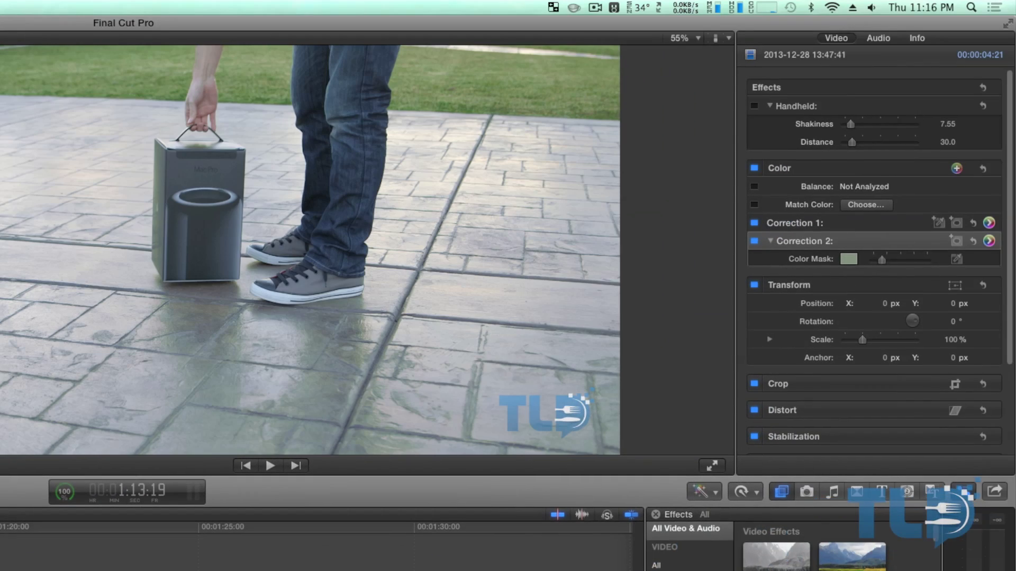
click(755, 437)
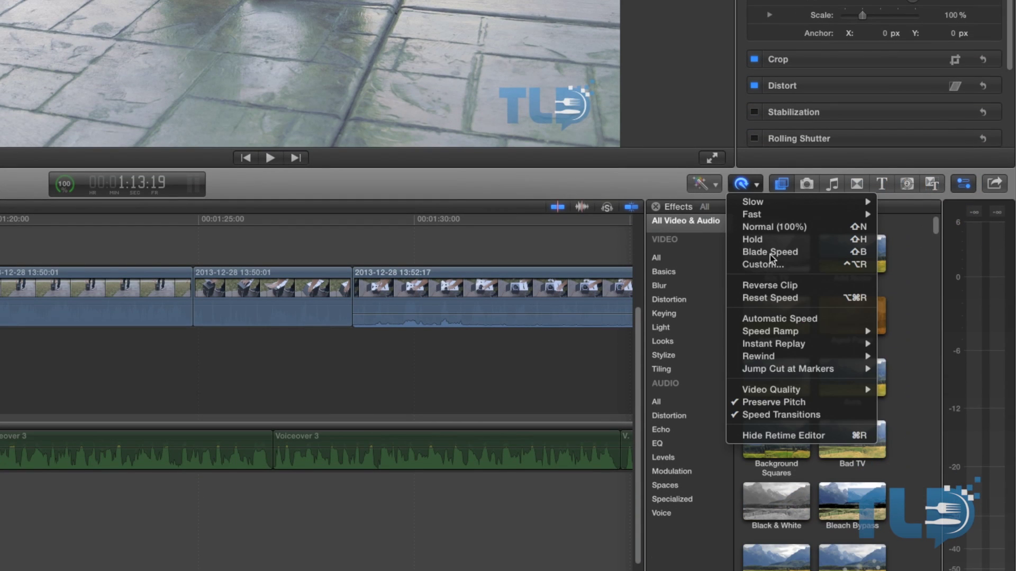
mouse_move(781, 392)
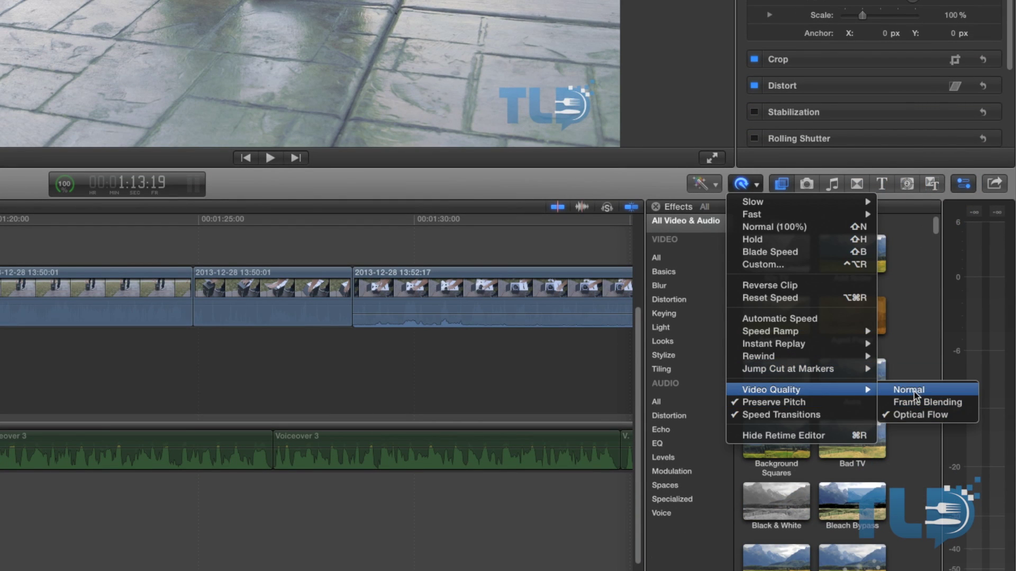
click(913, 392)
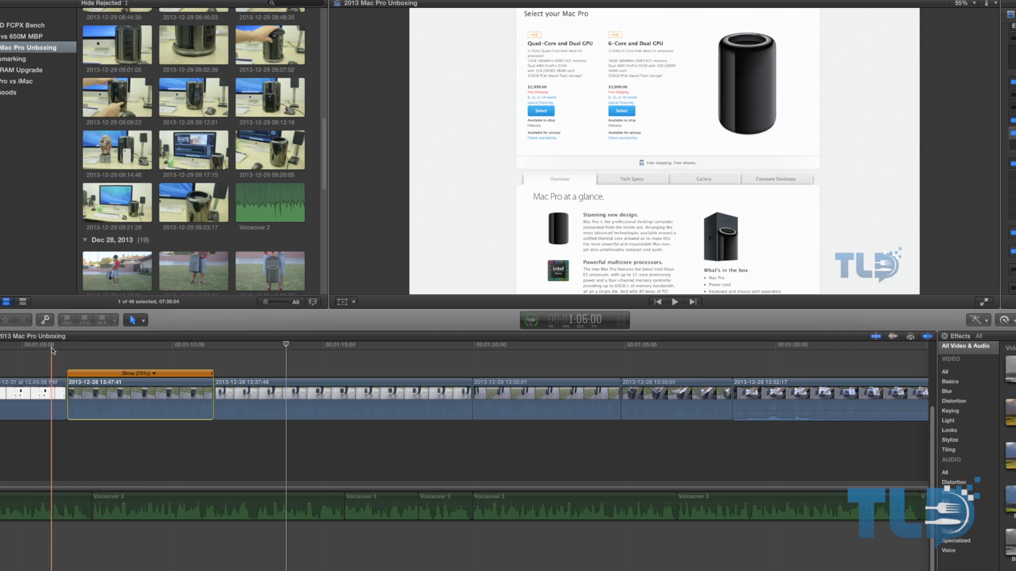
Preview the clip at Normal (100%) speed, then undo back to Slow (75%) at 1:13:19
click(154, 373)
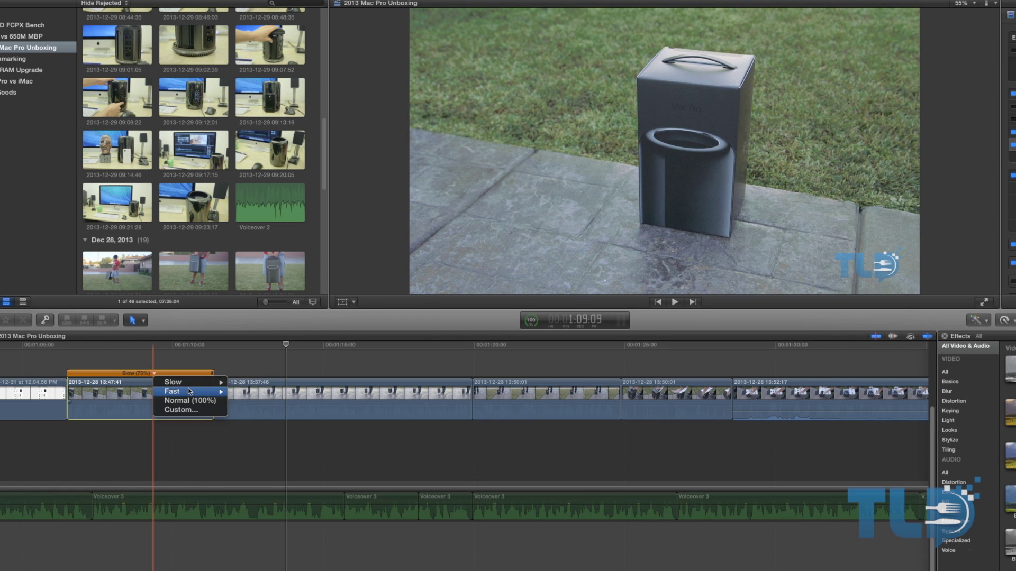
click(190, 400)
click(59, 347)
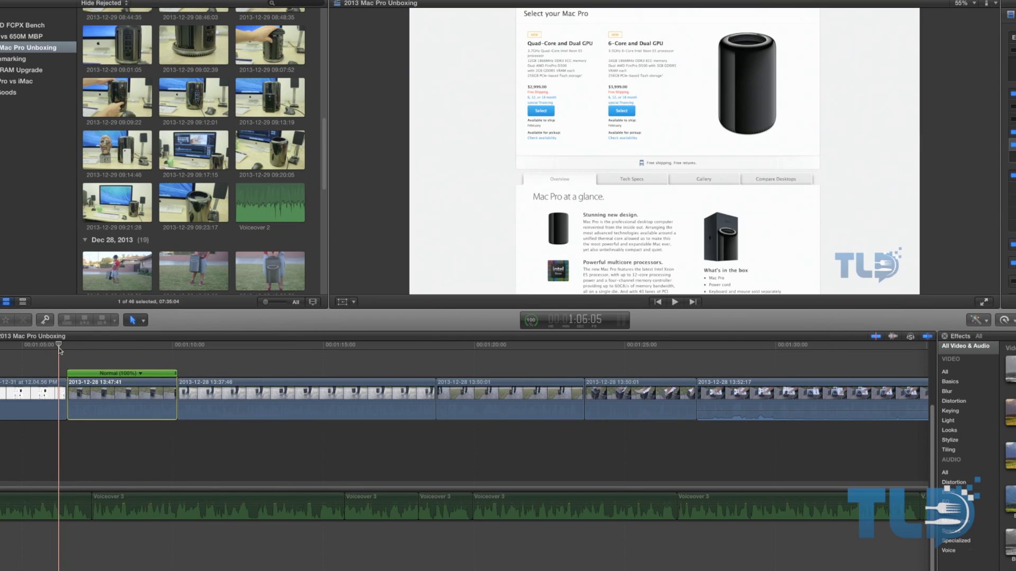
key(space)
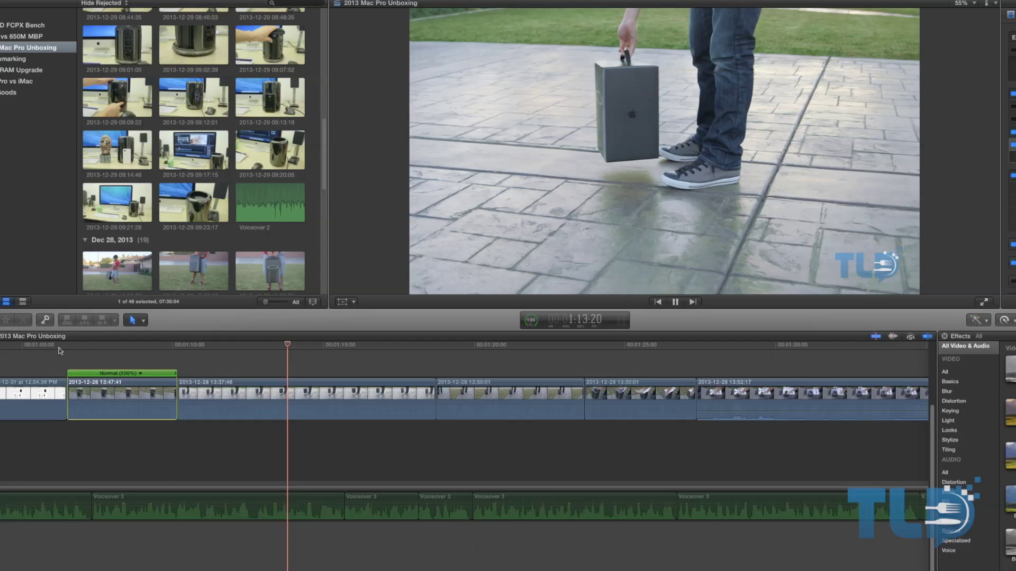
key(space)
key(super+r)
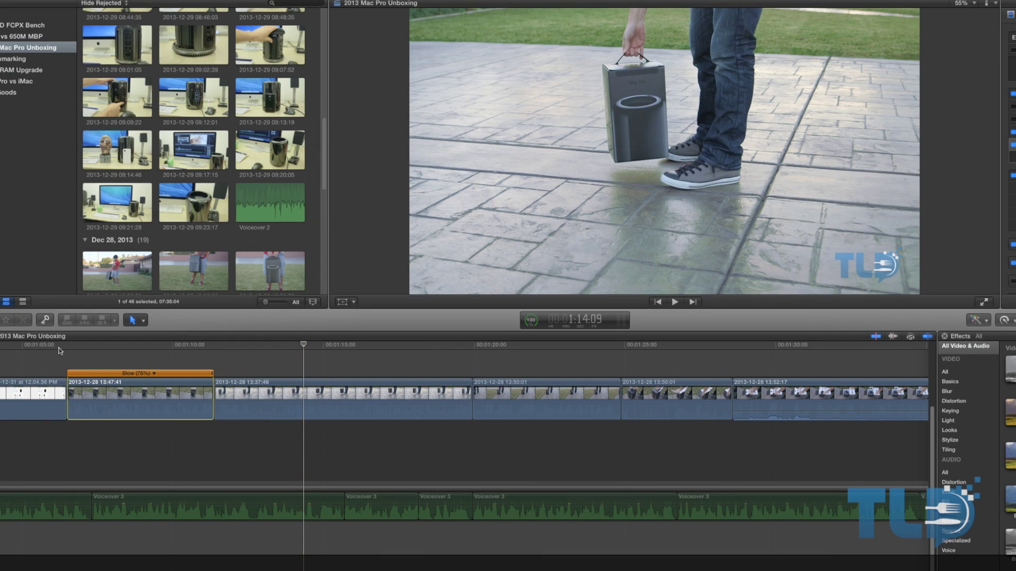
key(shift+Left)
key(shift+Left)
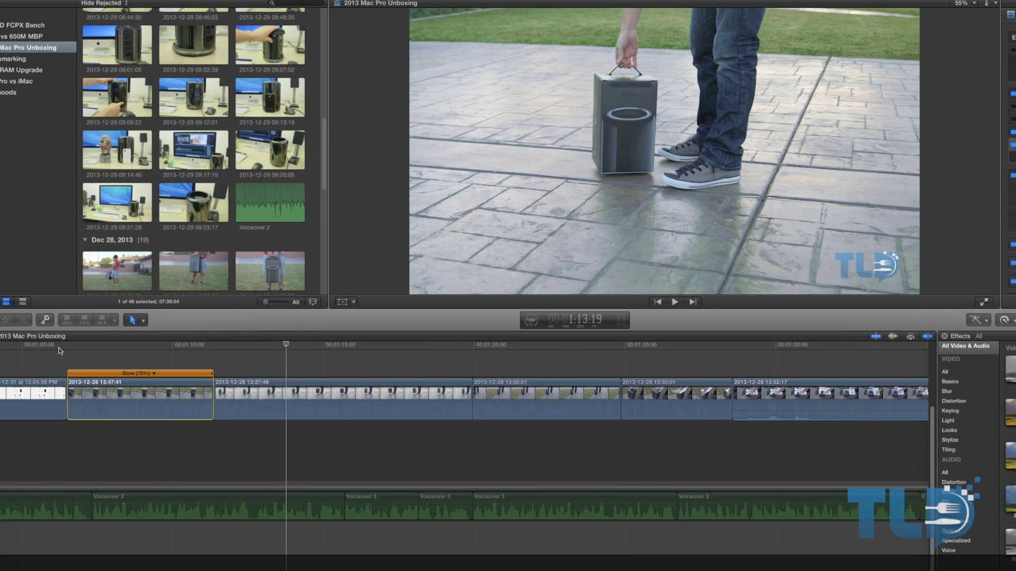
Play back the slowed clip from about 1:06
click(56, 347)
key(space)
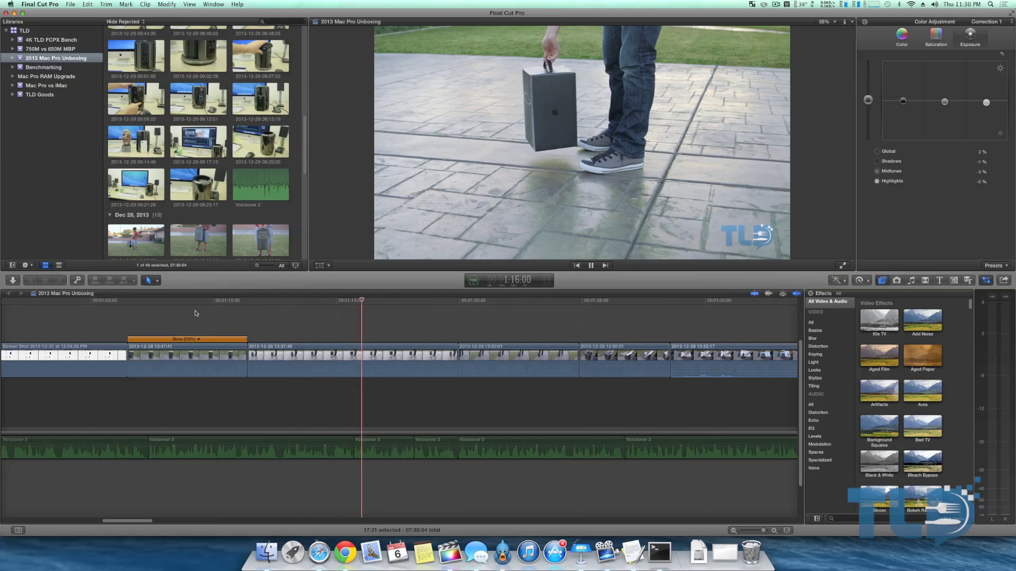
key(space)
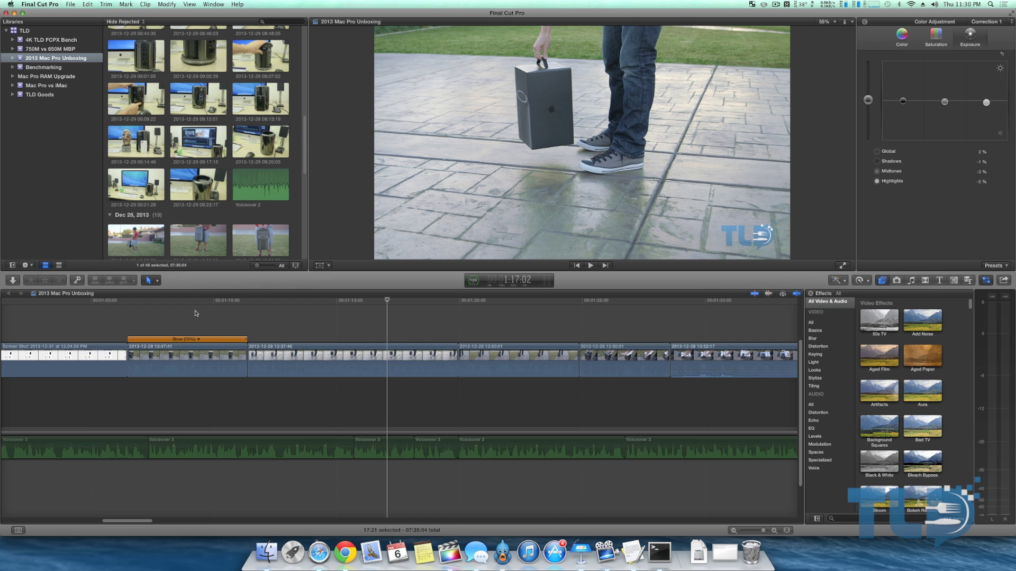
Fit the whole project in the timeline and delete the short clip at 3:16:08
key(shift+z)
click(324, 353)
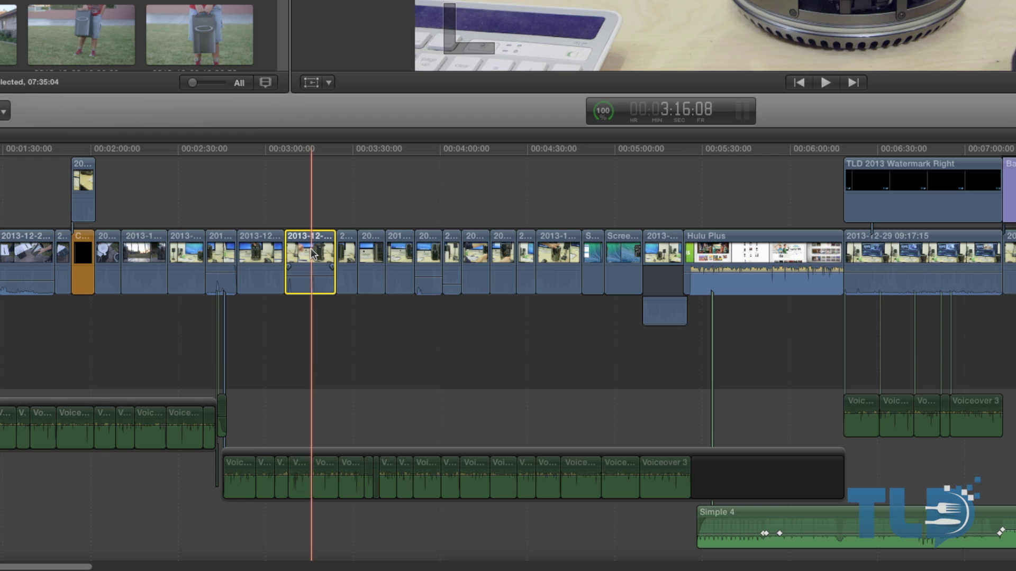
key(Delete)
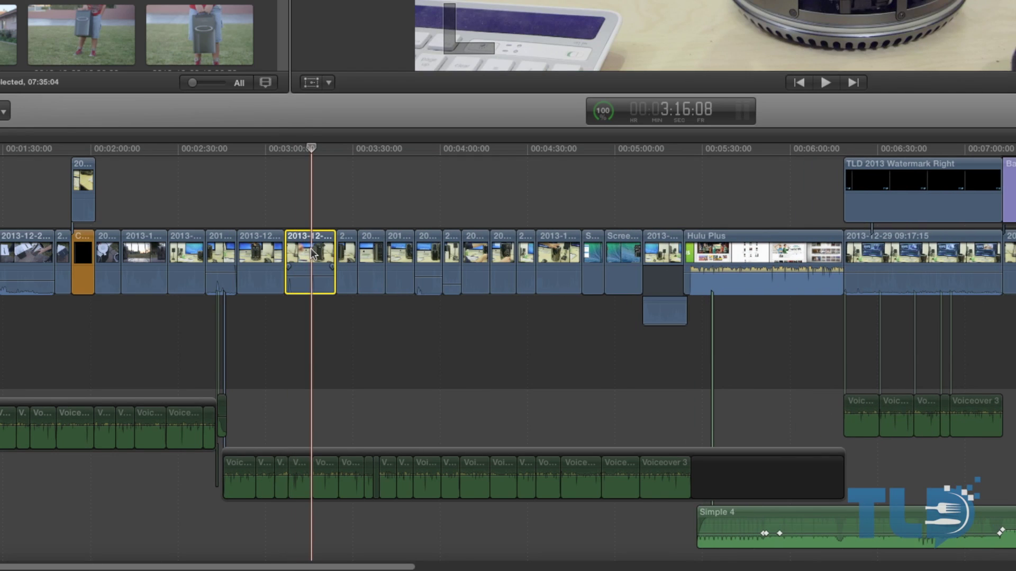
key(Delete)
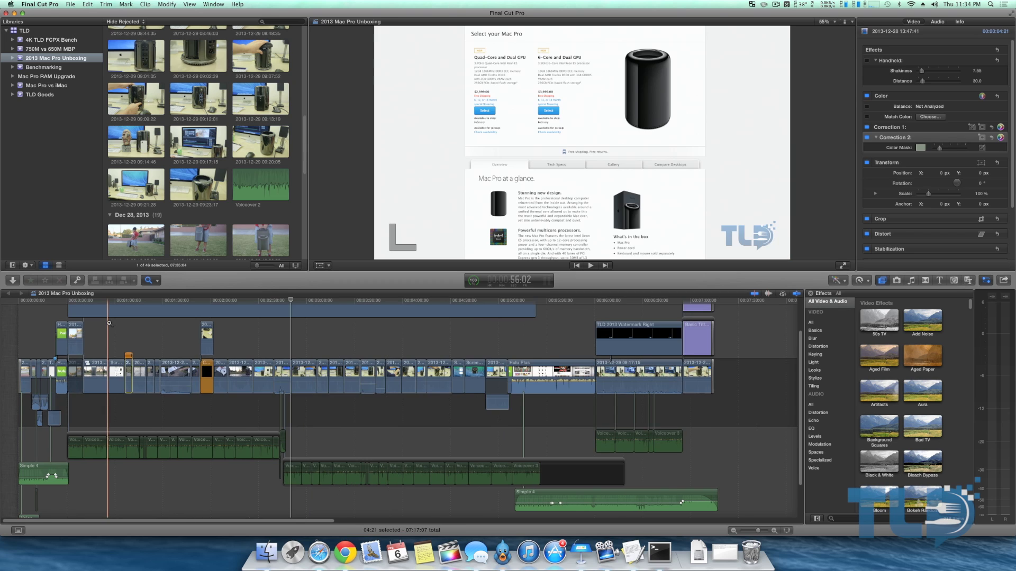
Zoom into the timeline and place the playhead on the boxed Mac Pro shot
click(173, 380)
click(173, 381)
click(173, 380)
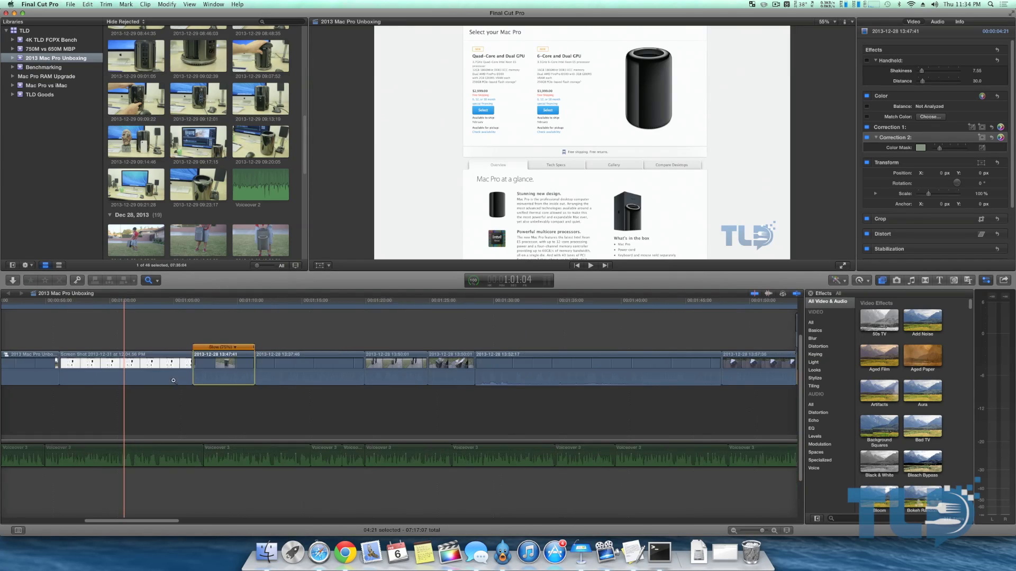
drag(227, 301, 212, 300)
key(super+equal)
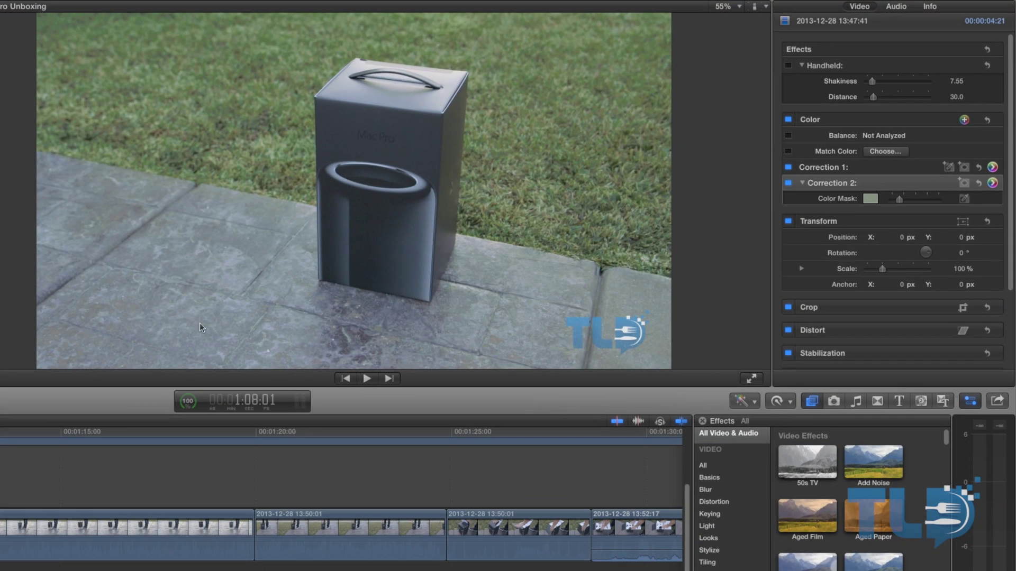
Re-enable the clip's color correction, mask Correction 2 by sampling the grass, and show its color board
click(788, 120)
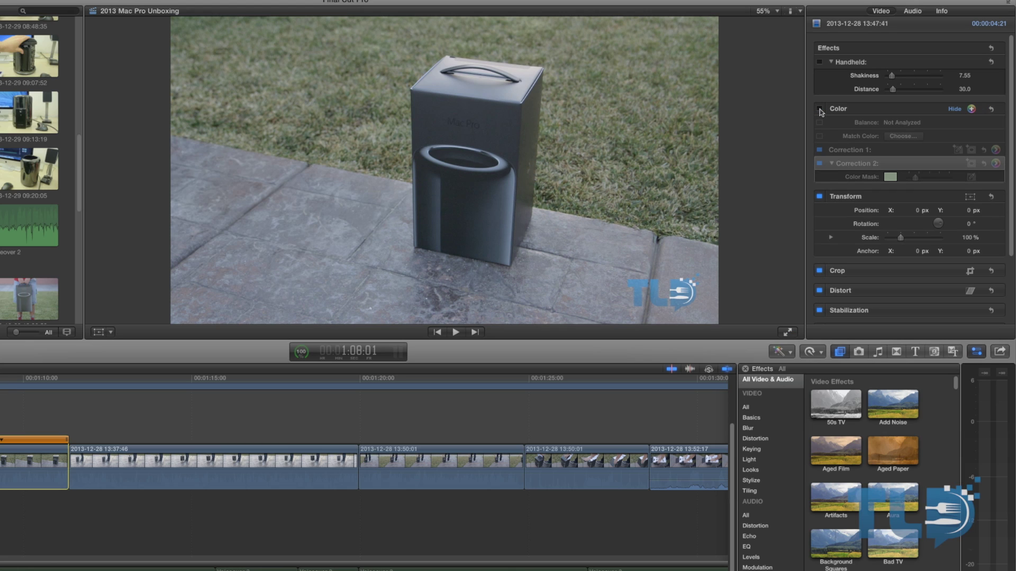
click(819, 109)
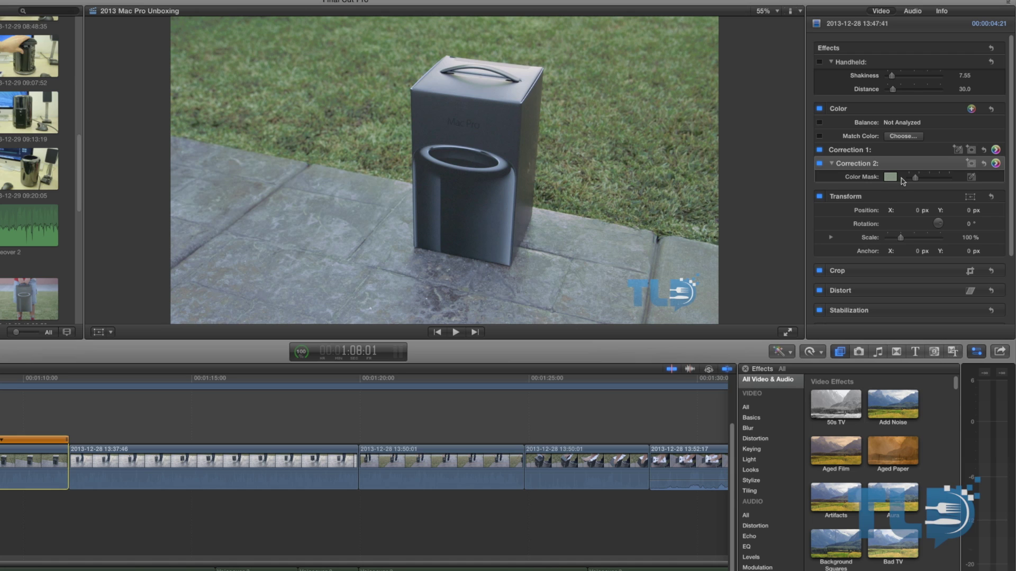
click(970, 180)
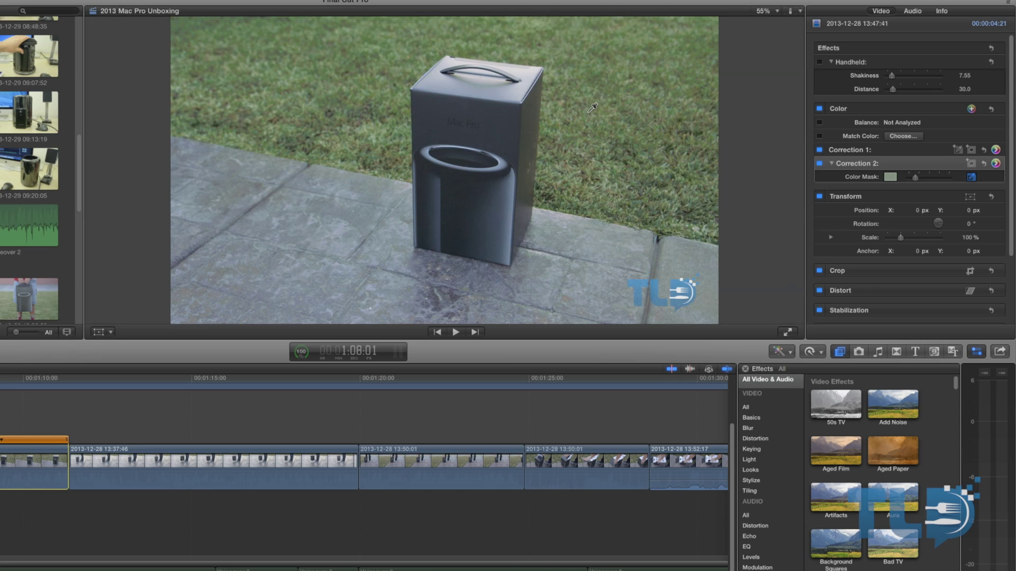
click(587, 113)
drag(592, 100, 595, 97)
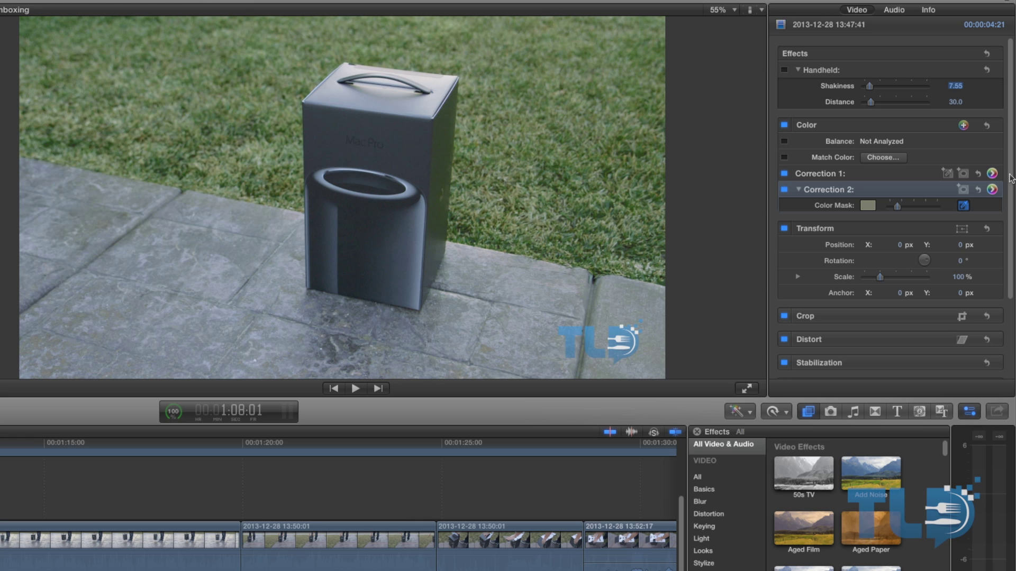
click(997, 162)
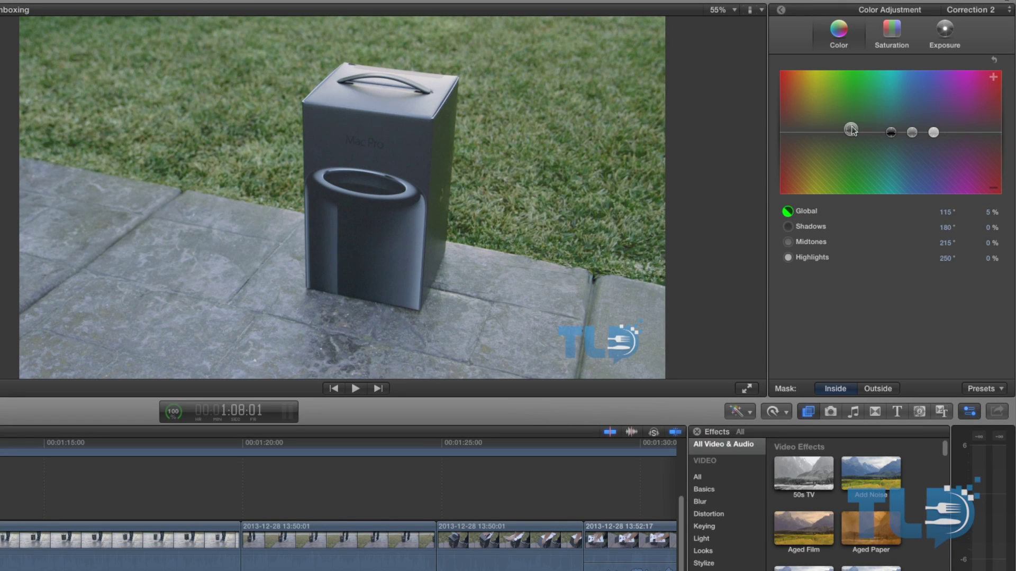
Set the masked grass's global color to 108° at 4%, adjust saturation, and lower shadows exposure to -7%
mouse_move(851, 131)
mouse_down()
mouse_move(792, 120)
mouse_move(848, 133)
mouse_up()
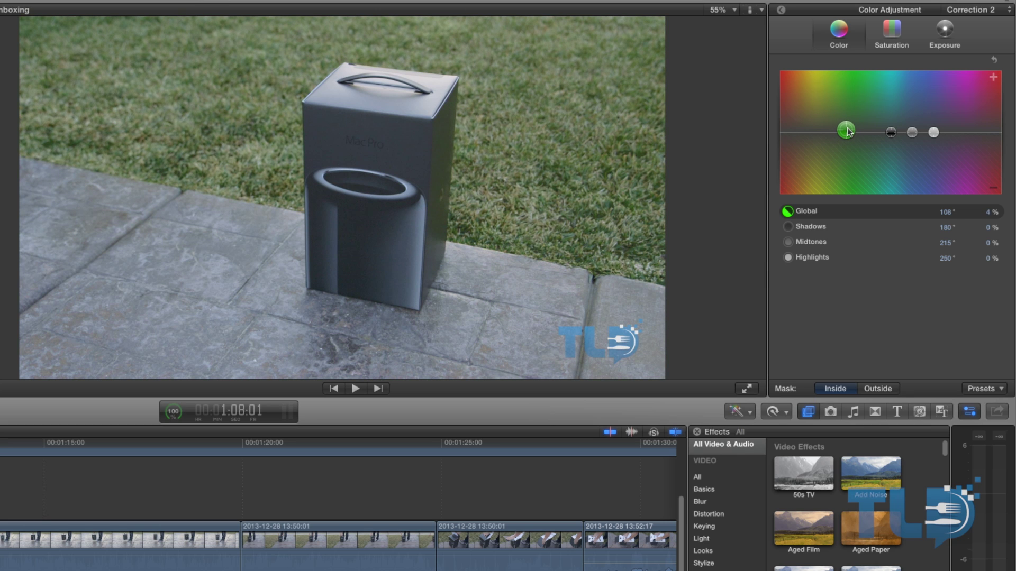
click(891, 30)
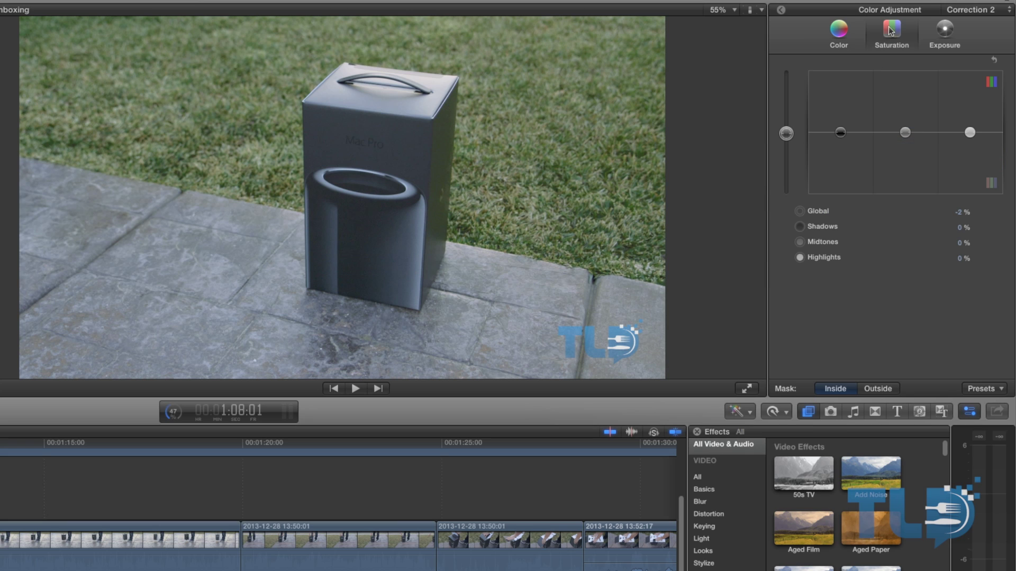
click(788, 133)
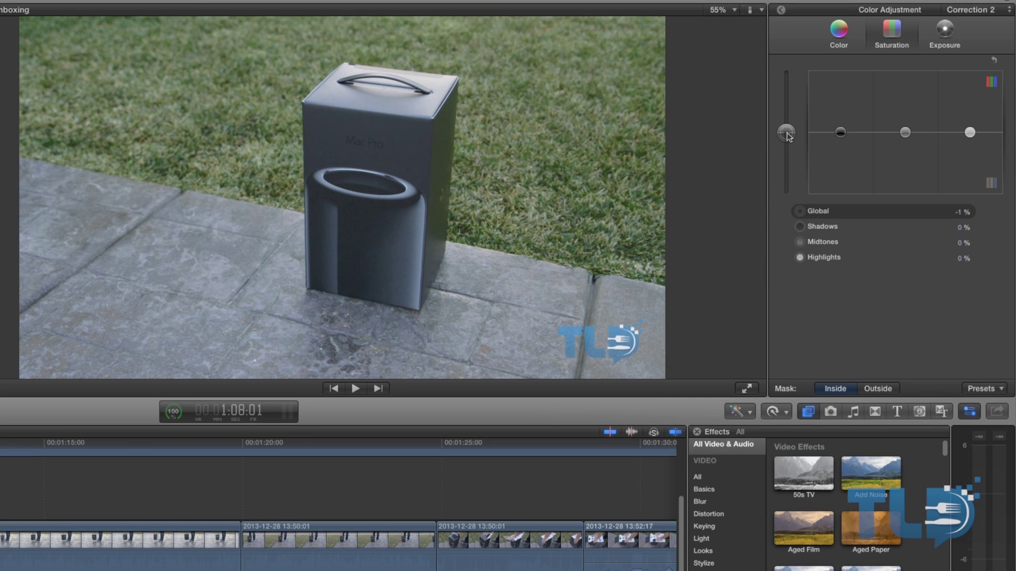
click(945, 30)
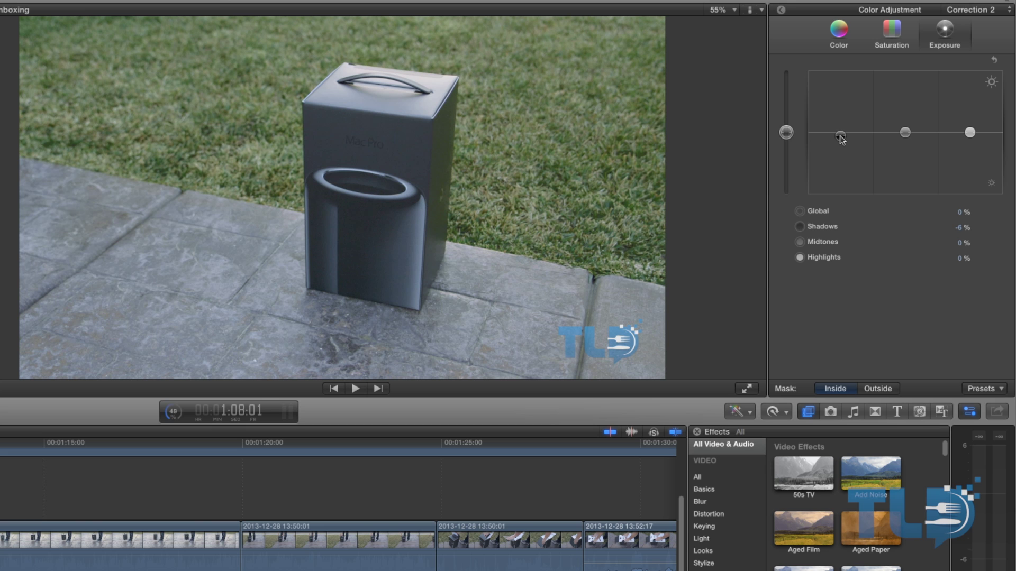
drag(841, 135, 841, 138)
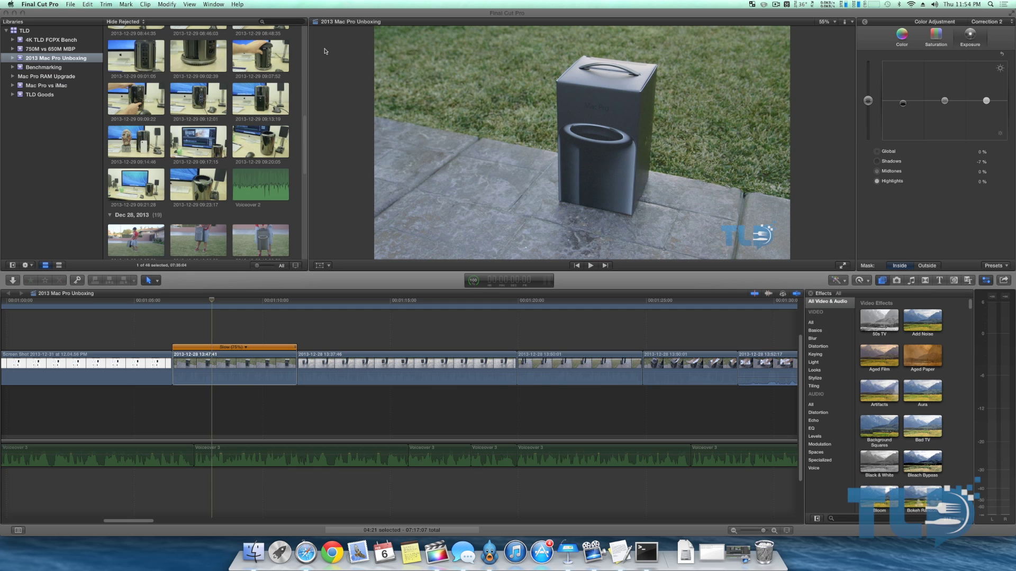
Switch to Desktop 2 and go to the Geekbench 3 chart slide in the Keynote deck
key(ctrl+Up)
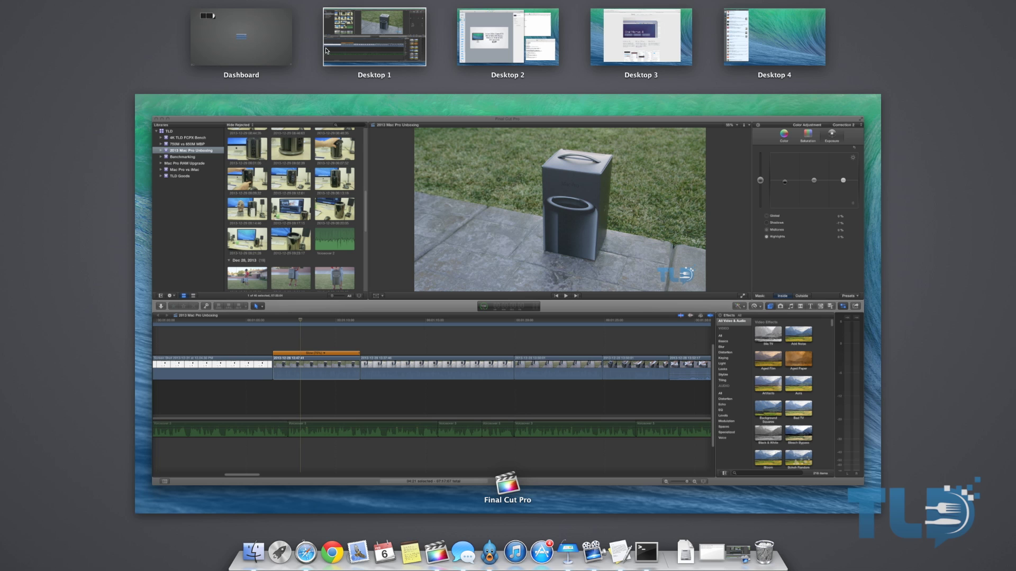
click(498, 46)
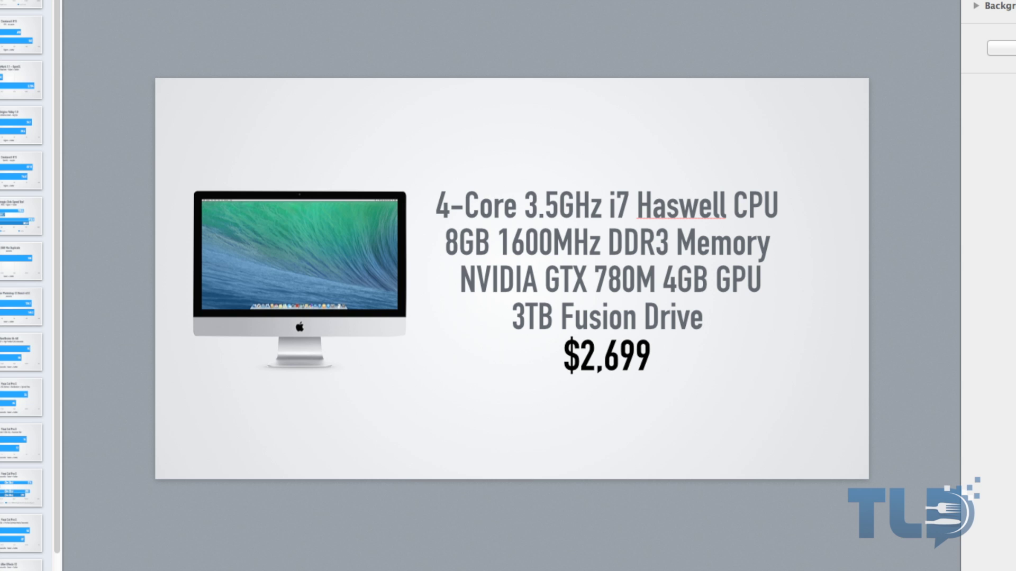
click(21, 4)
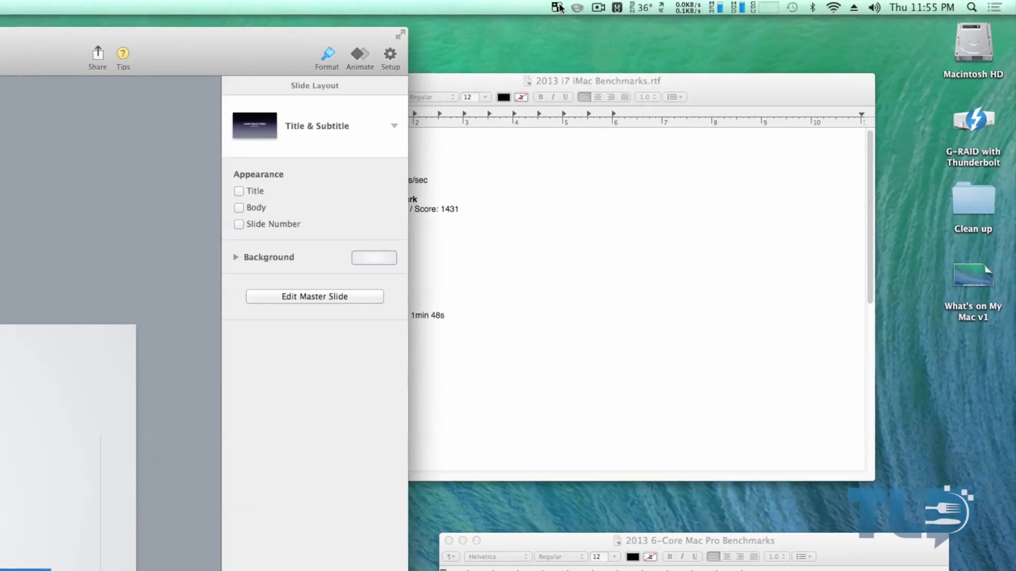
Open BetterSnapTool's preferences and show the Spaces / Mission Control tip with its Terminal command
click(752, 5)
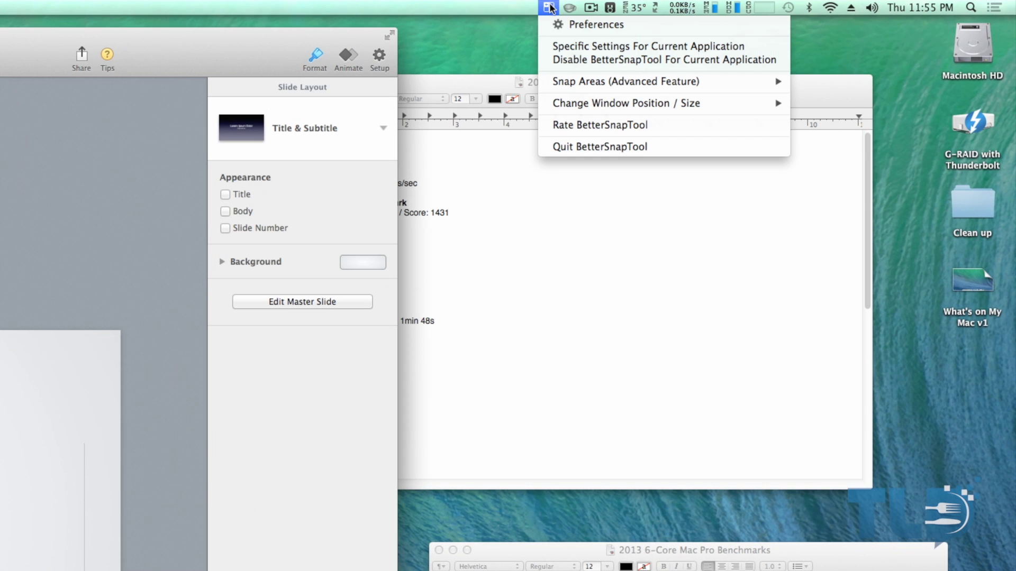
click(585, 24)
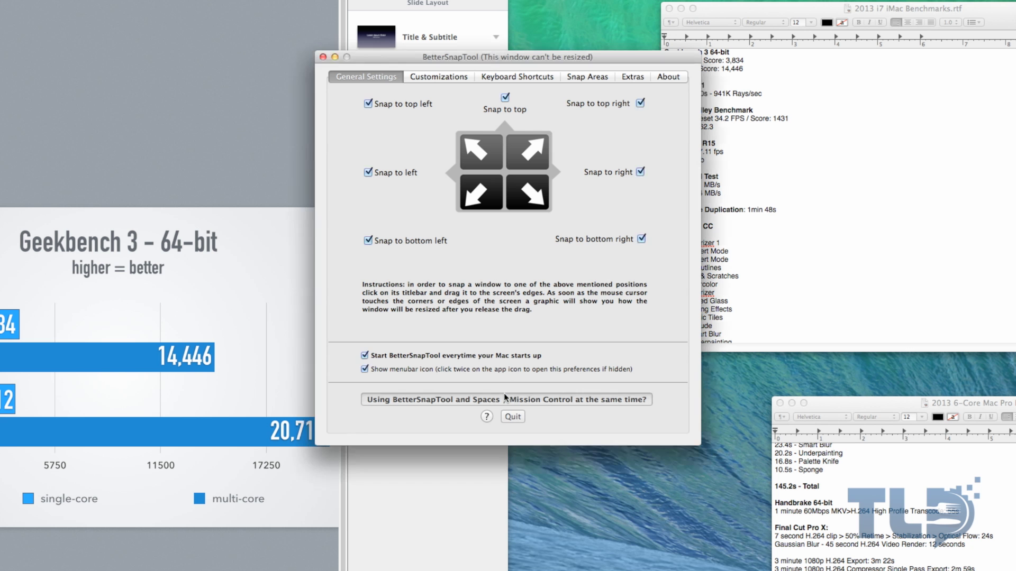
click(532, 460)
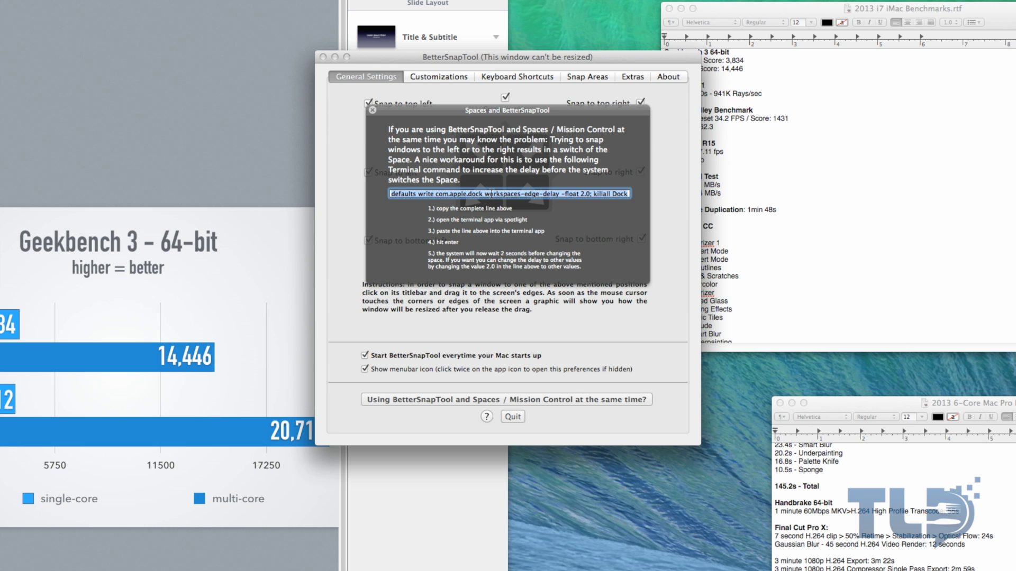
Launch Terminal from Spotlight and move the help sheet out of the way
key(super+space)
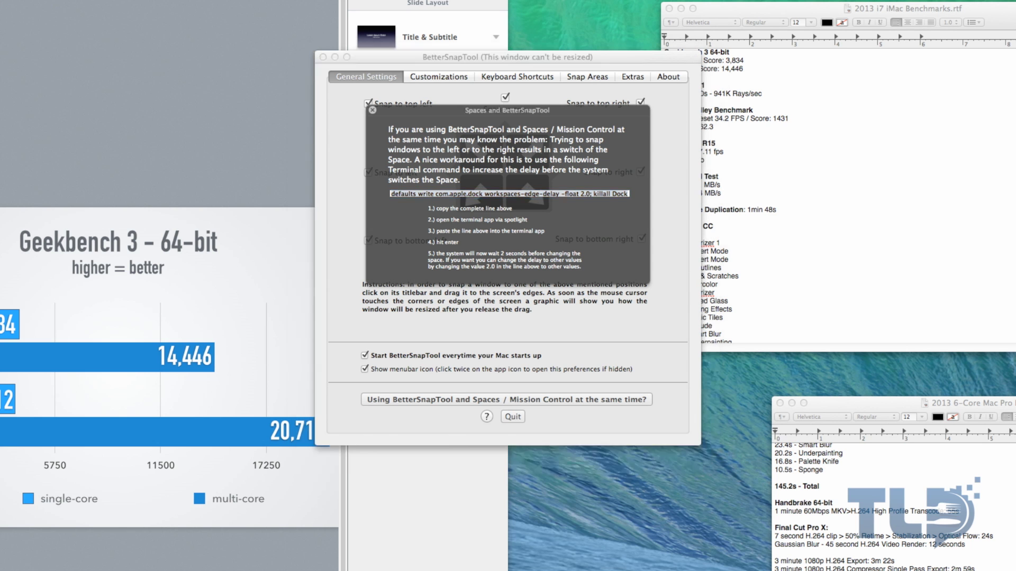
text(terminal)
key(Return)
drag(423, 110, 698, 111)
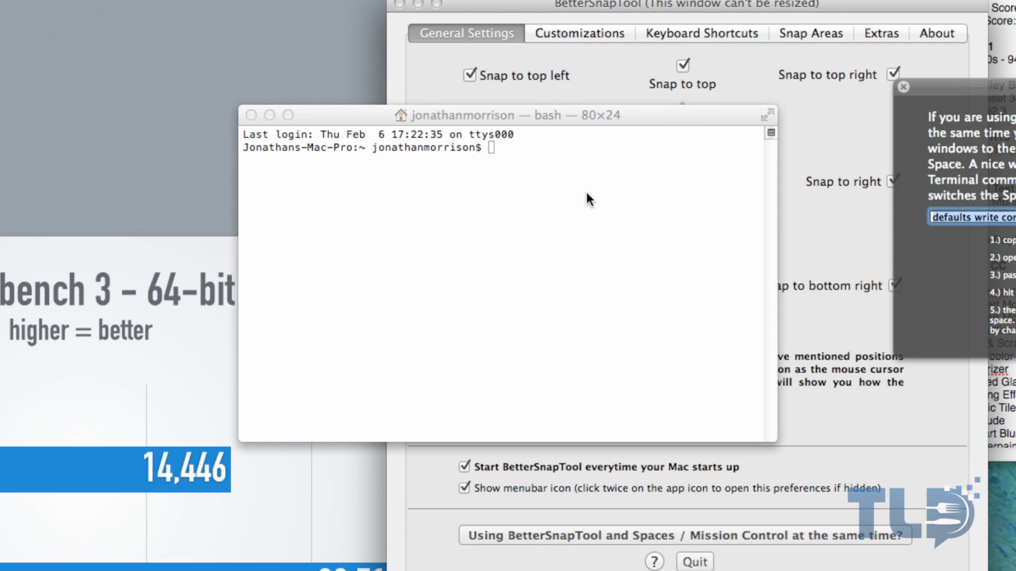
click(527, 201)
Run the workspaces-edge-delay command with -float 0.0 instead of 2.0, restarting the Dock
text(defaults write com.apple.dock workspaces-edge-delay -float 2.0; killall Dock)
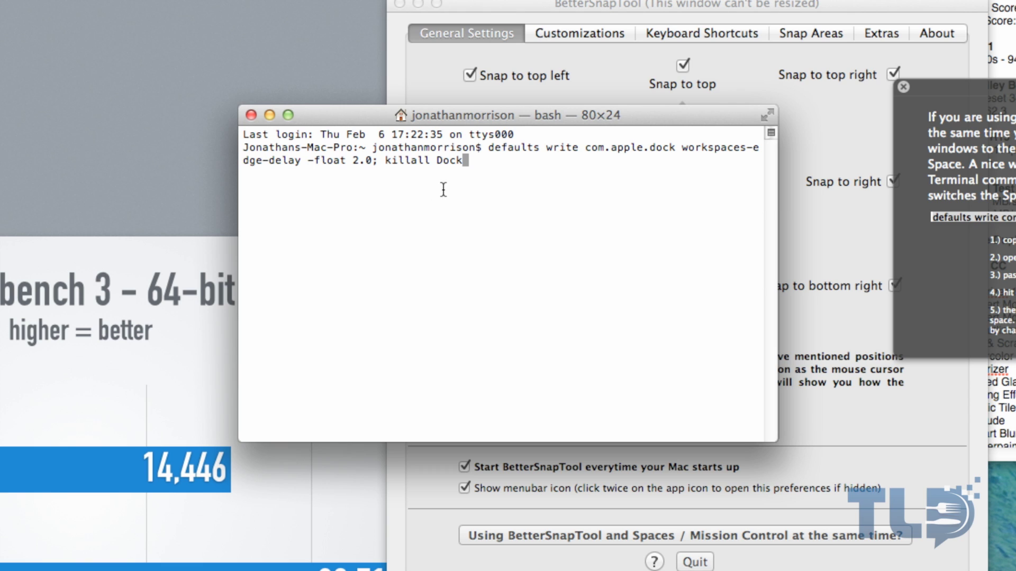
key(Left)
key(Left)
key(Left)
key(Left)
key(Left)
key(Left)
key(Left)
key(Left)
key(Left)
key(Left)
key(Left)
key(Left)
key(Left)
key(Left)
key(Left)
key(Left)
key(BackSpace)
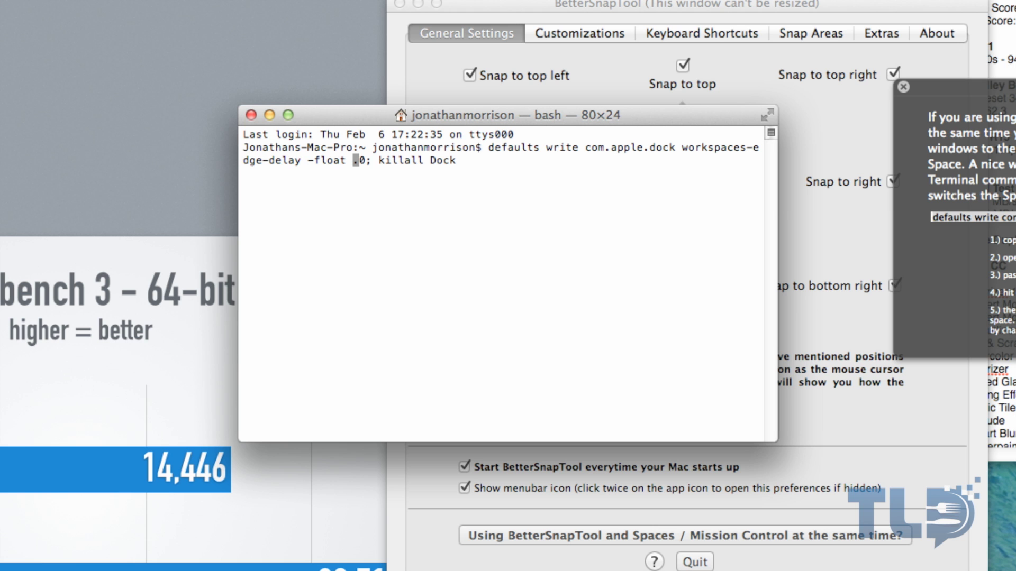
text(0)
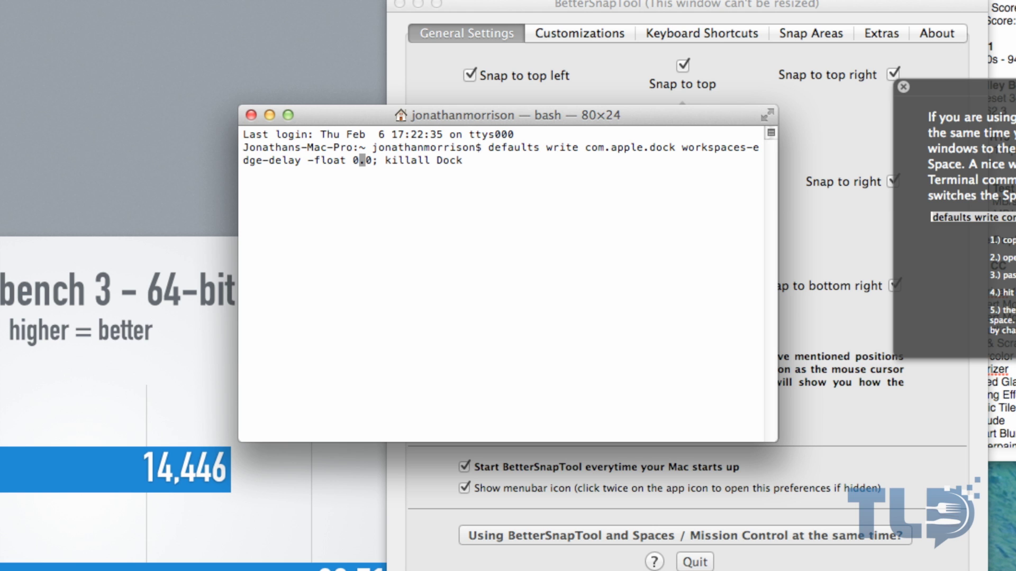
key(Return)
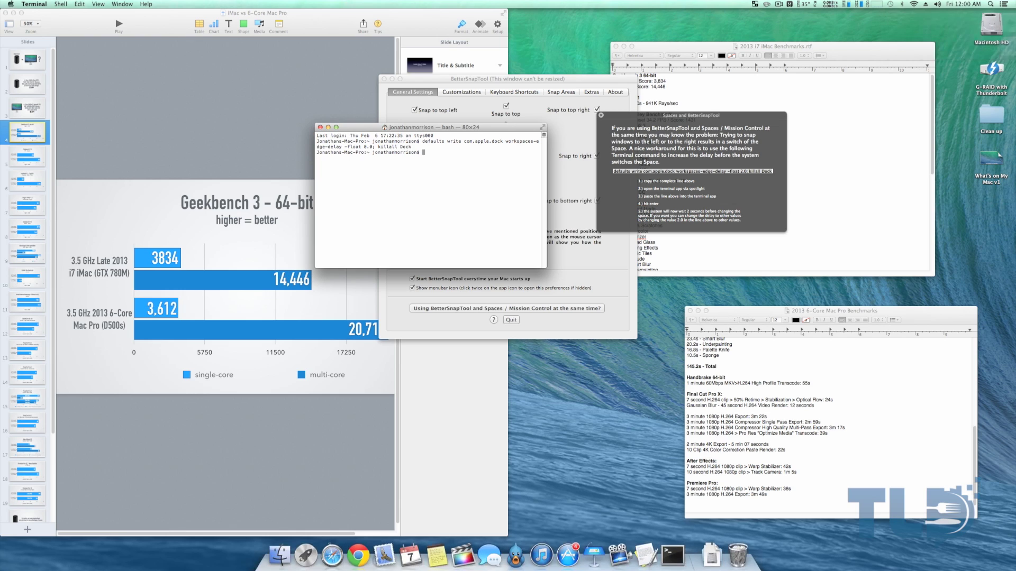
Rerun the help sheet's edge-delay command with 2.0 in Terminal, then drag Keynote toward the edge
click(304, 22)
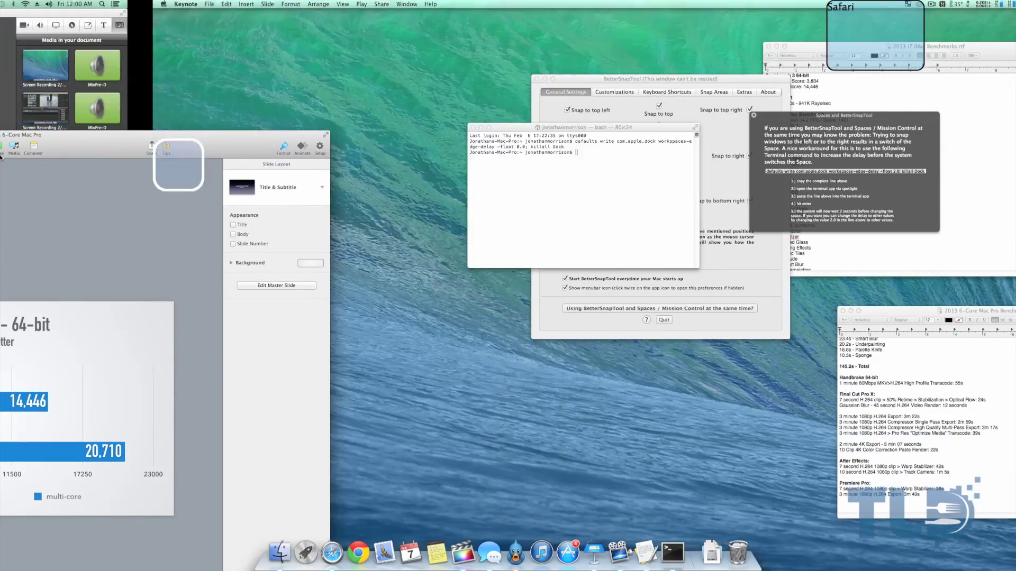
key(ctrl+Right)
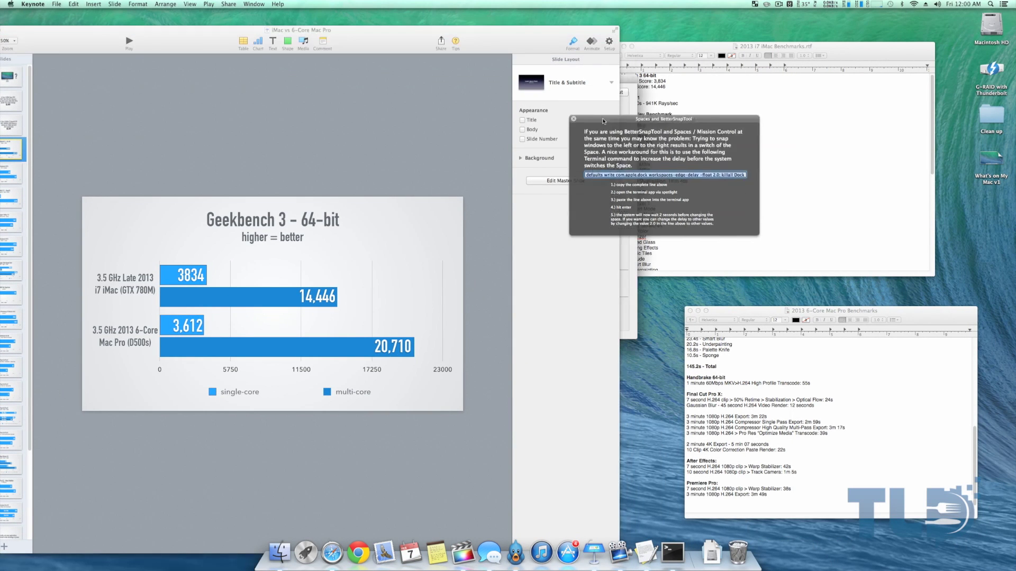
triple_click(587, 175)
key(super+c)
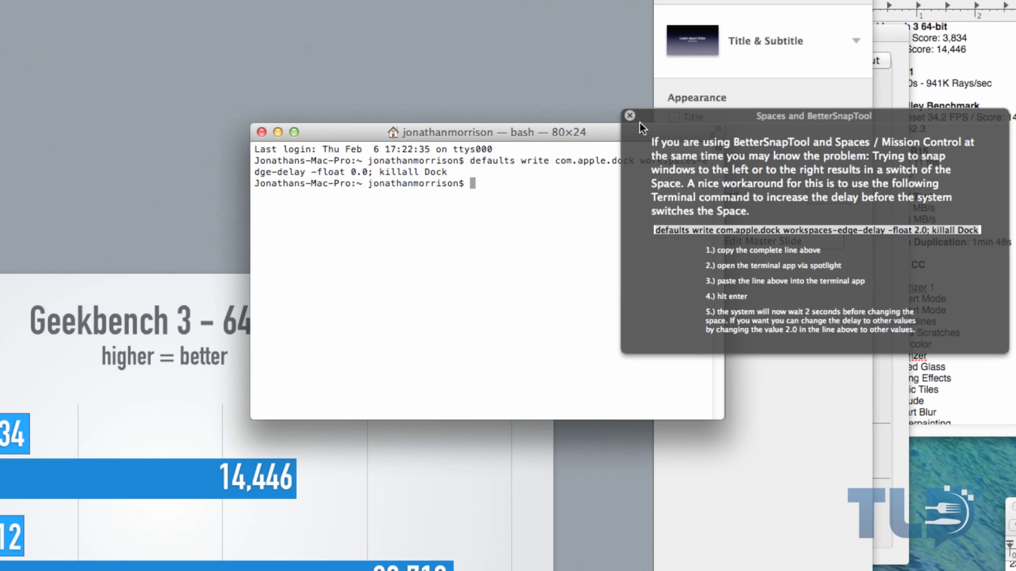
click(630, 115)
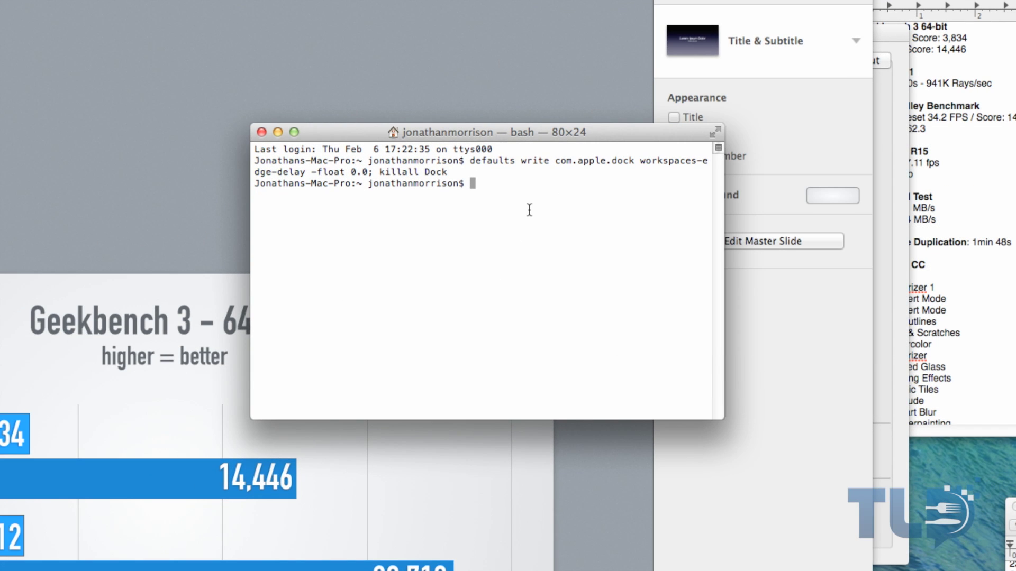
key(super+v)
key(Return)
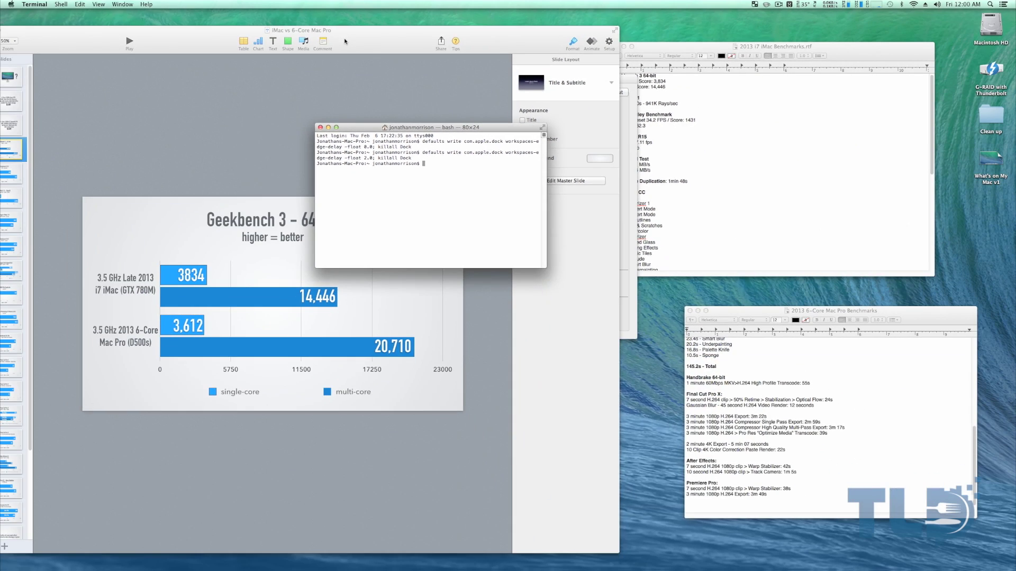
drag(345, 41, 4, 186)
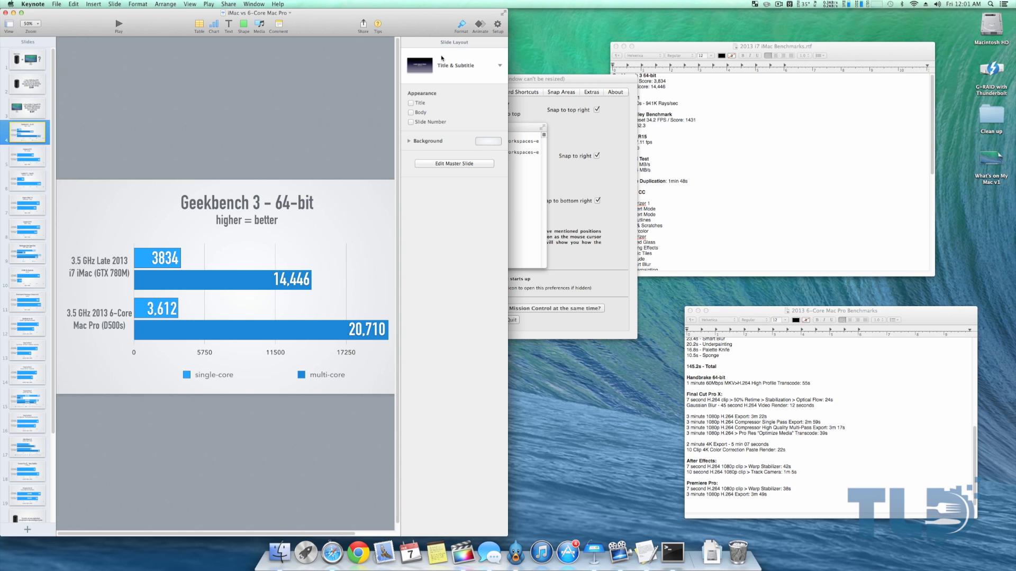
Close Terminal and the BetterSnapTool preferences, then widen the Keynote window
click(525, 128)
click(321, 128)
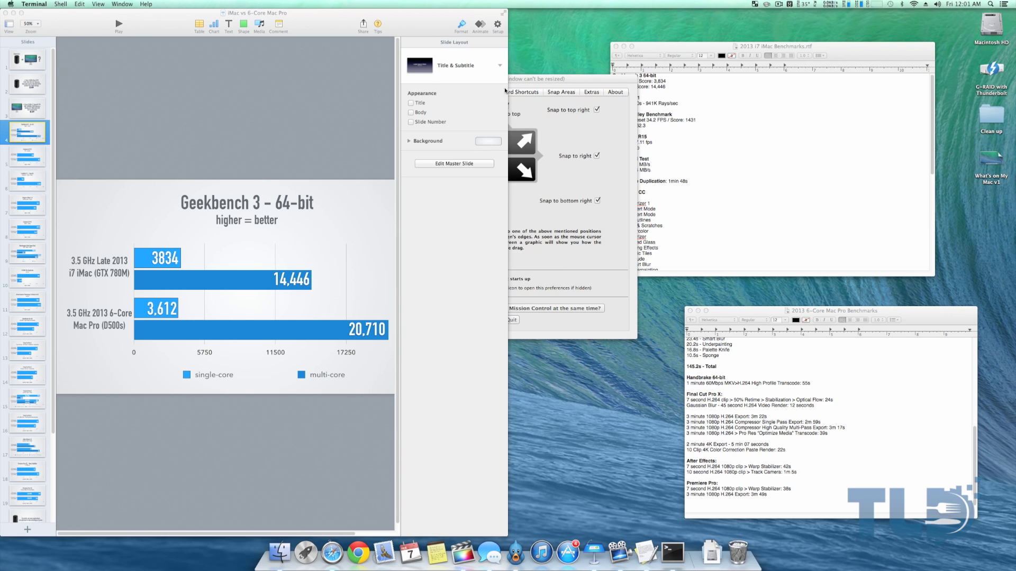
click(449, 90)
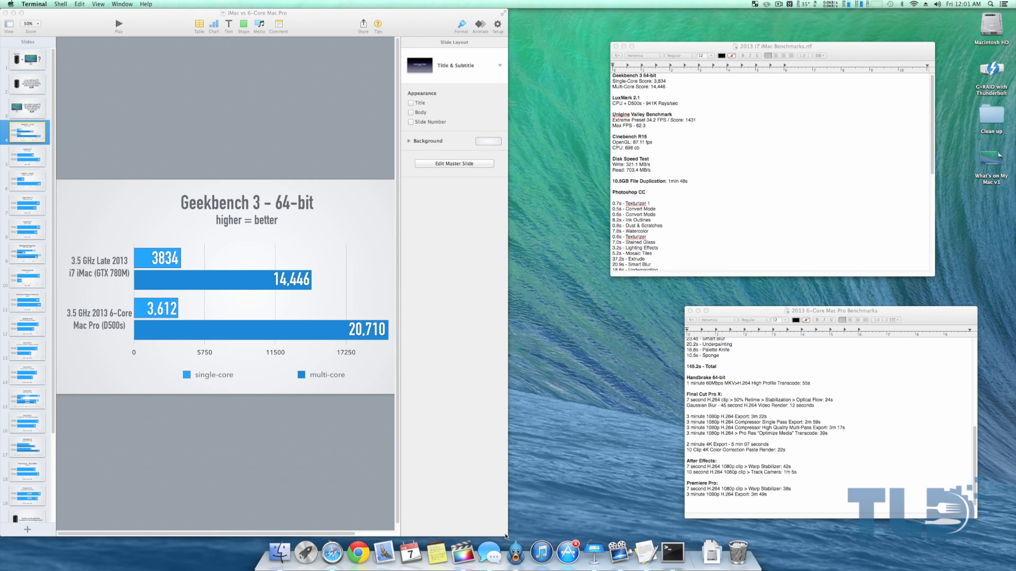
click(506, 534)
drag(506, 534, 586, 539)
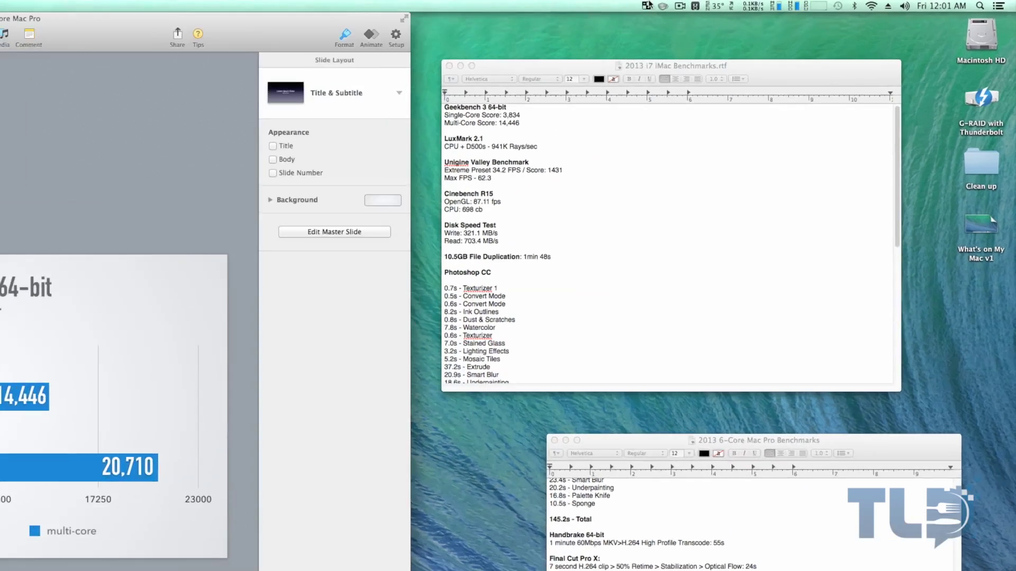
Start a new BetterSnapTool snap area using the active Keynote window as template
click(755, 3)
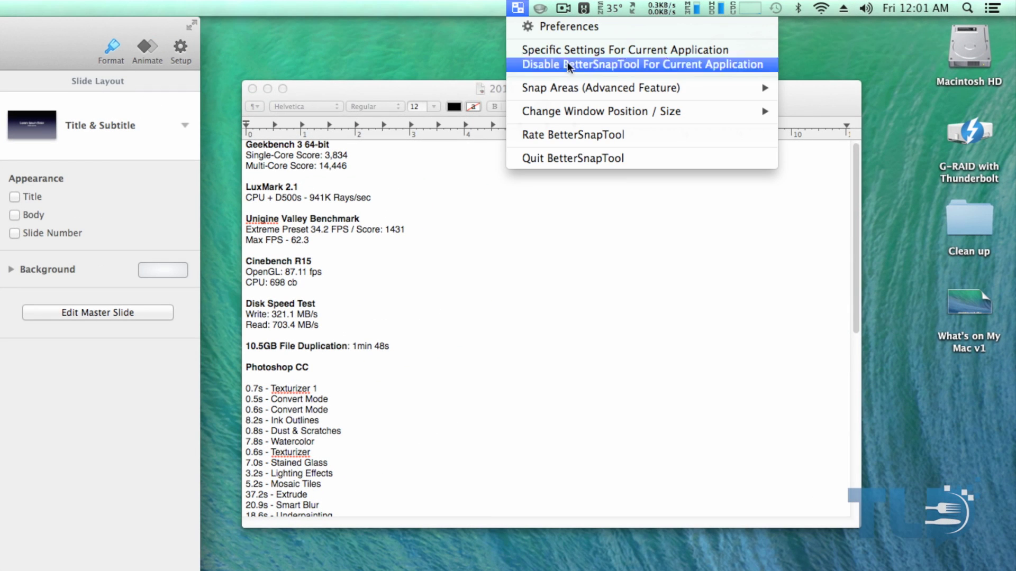
mouse_move(790, 42)
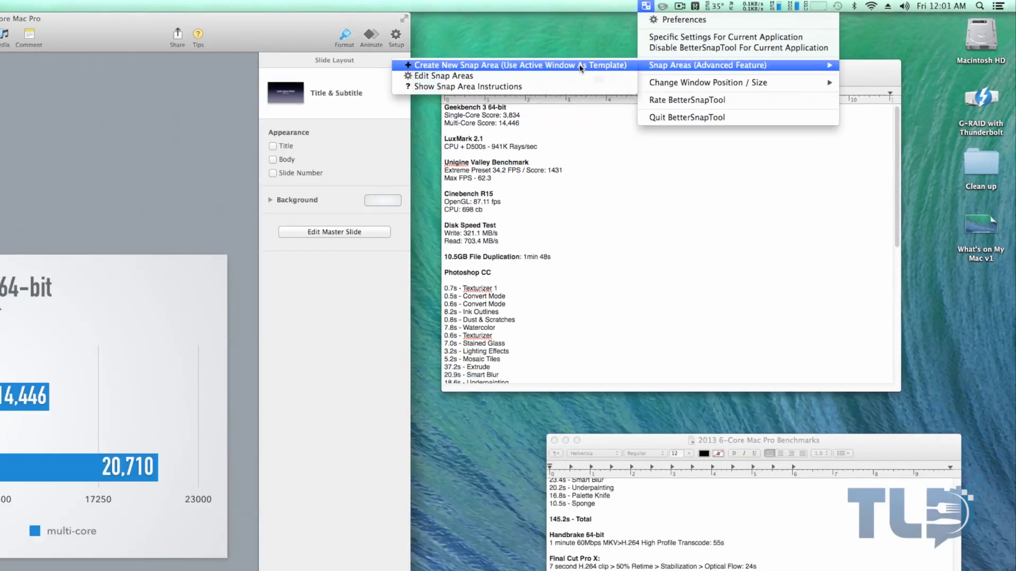
click(447, 86)
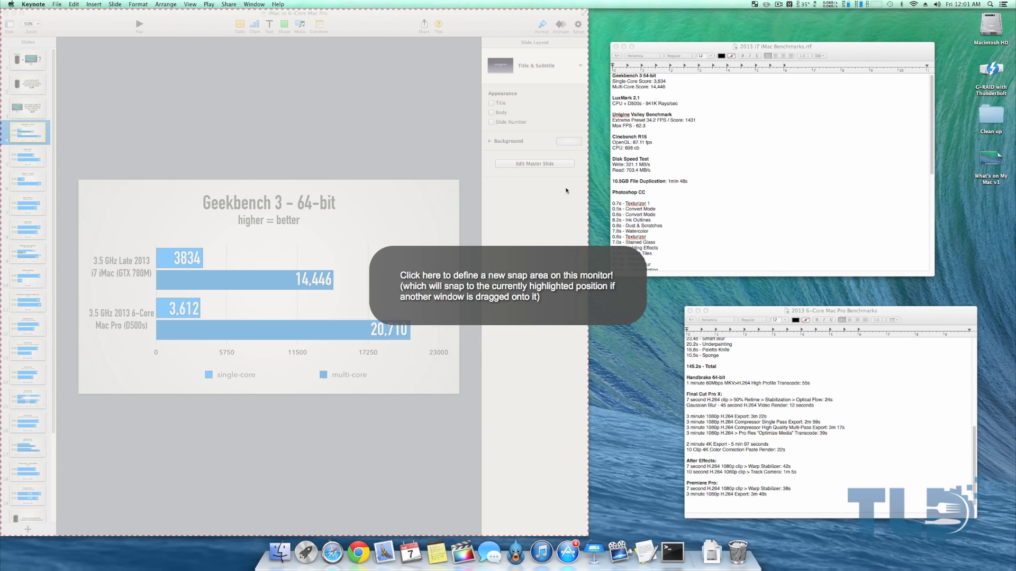
Place the new snap area on the top screen edge, label it 'Keynote', and finish editing
click(496, 267)
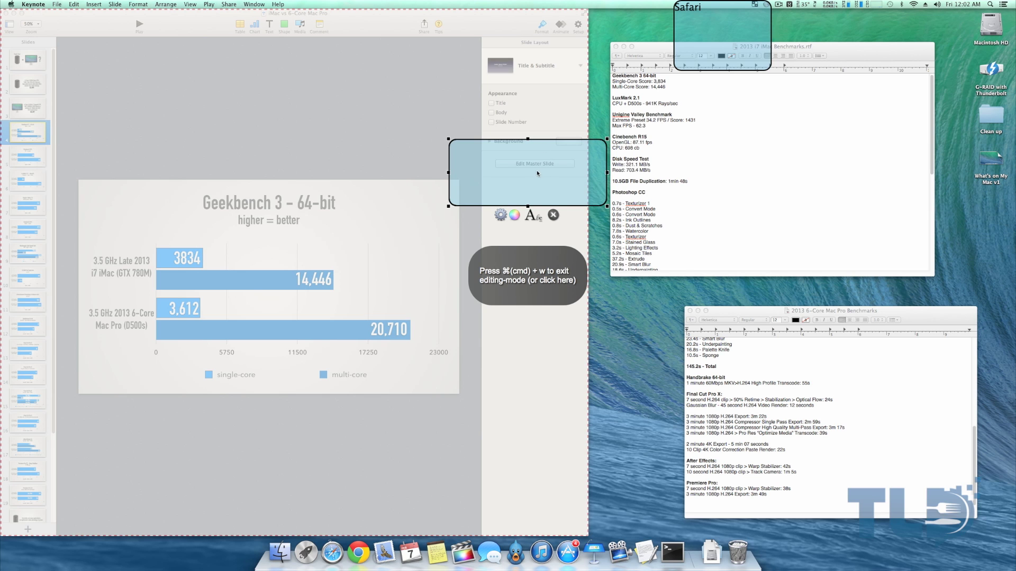
drag(514, 170, 277, 39)
click(280, 76)
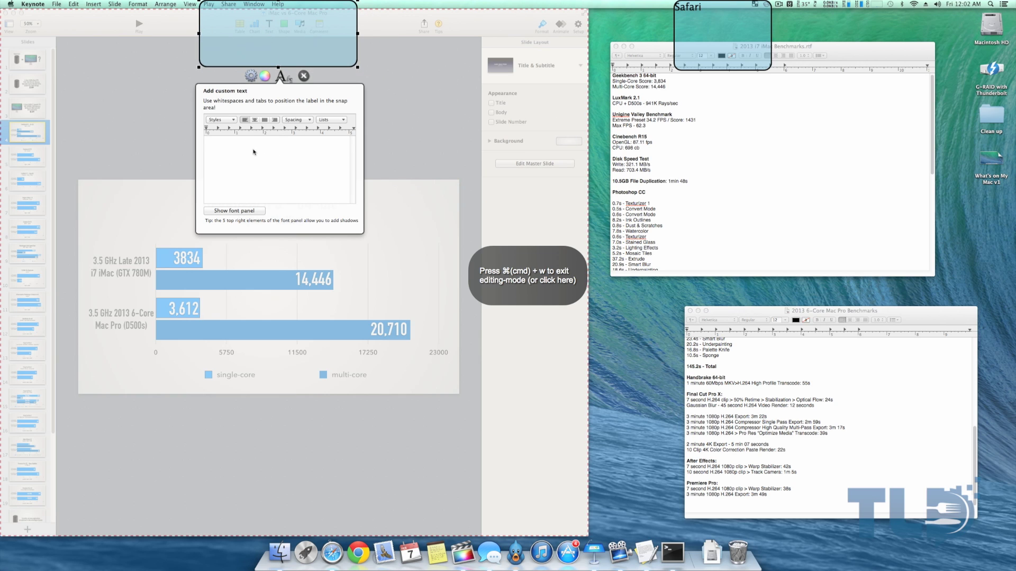
click(253, 150)
text(Keynote)
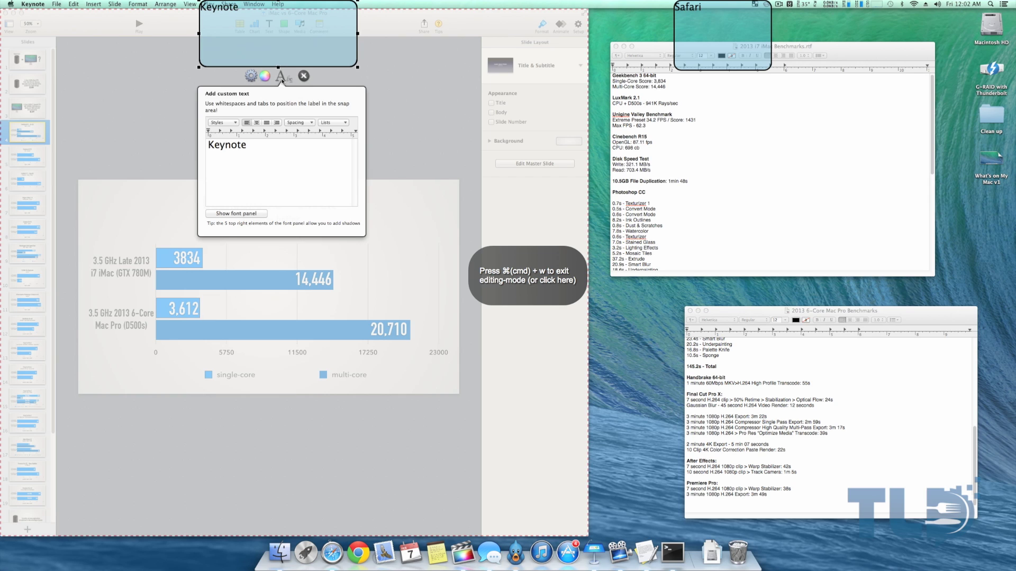
click(288, 80)
click(288, 80)
click(492, 224)
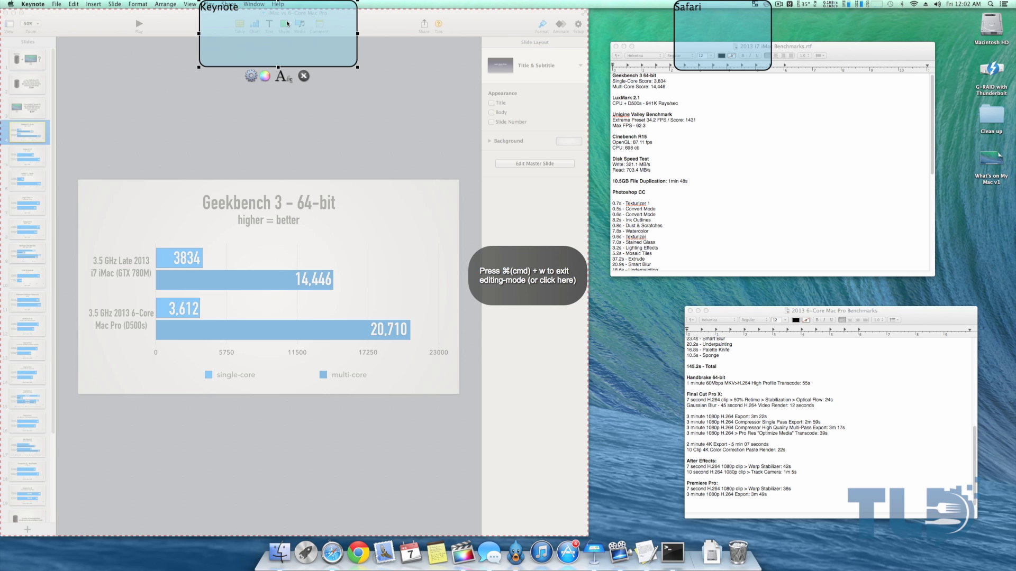
key(super+w)
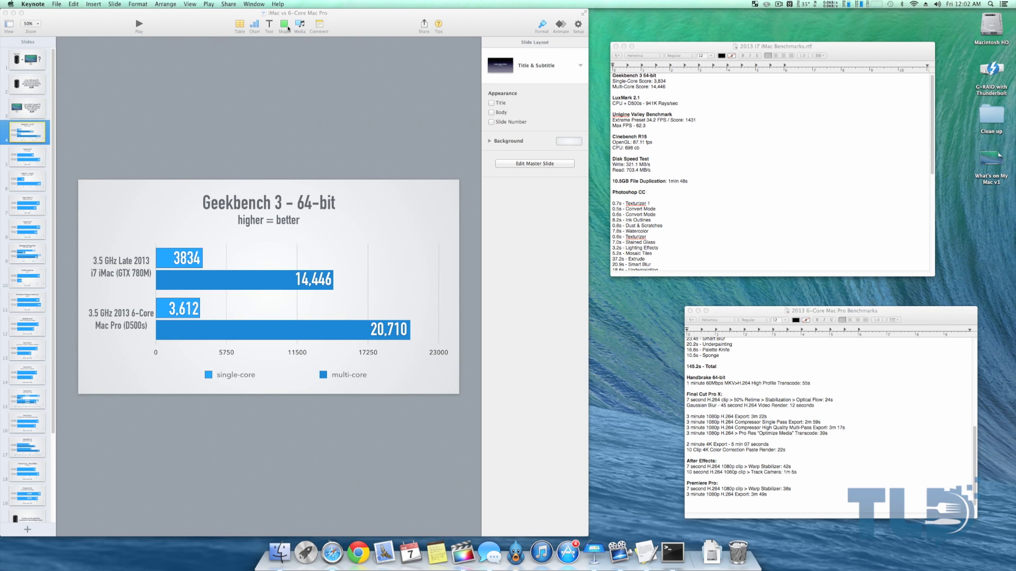
key(super+w)
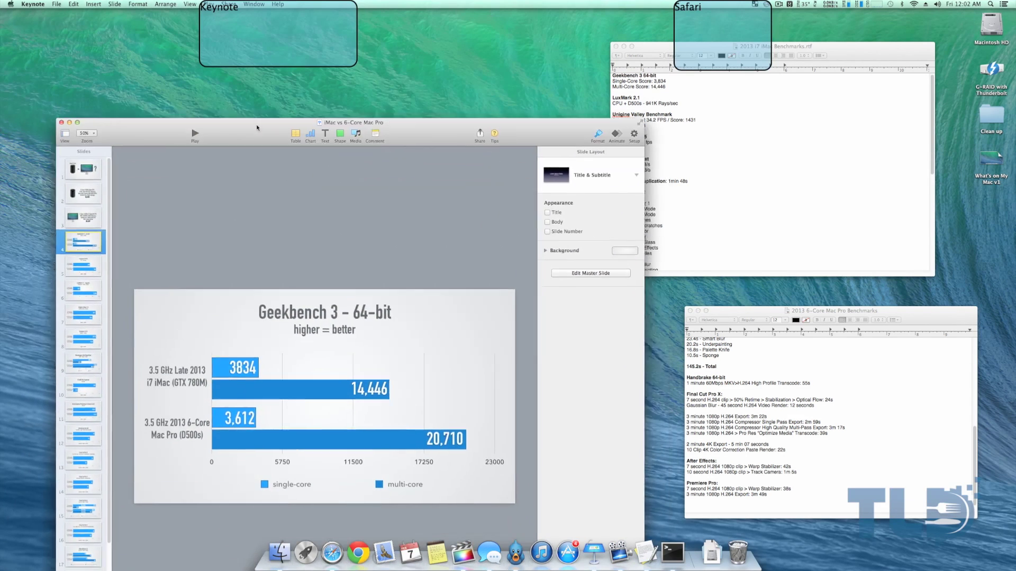
Snap Keynote into the Keynote area and place a narrower i7 iMac benchmarks window top right
drag(625, 227, 876, 206)
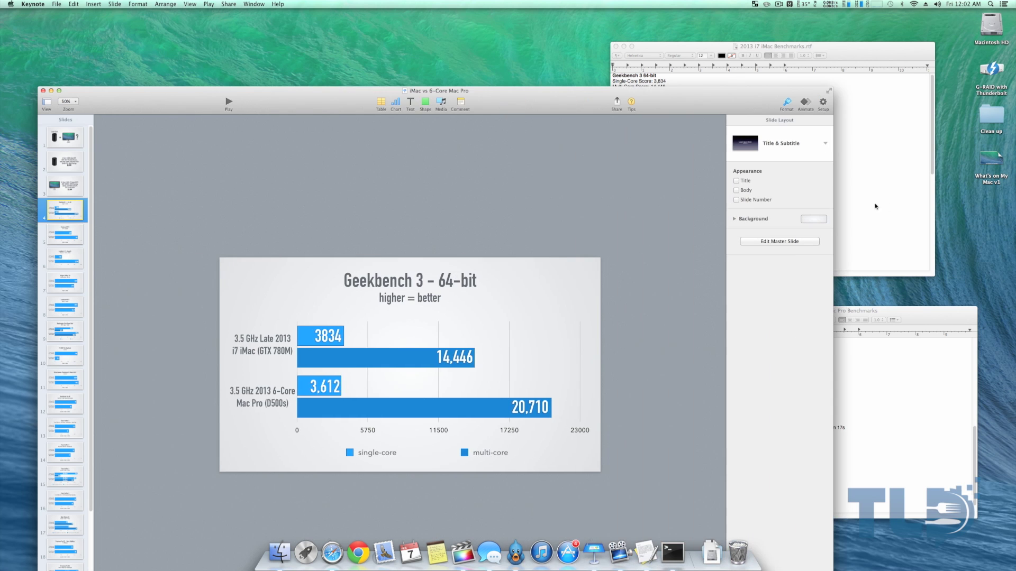
drag(349, 113, 256, 36)
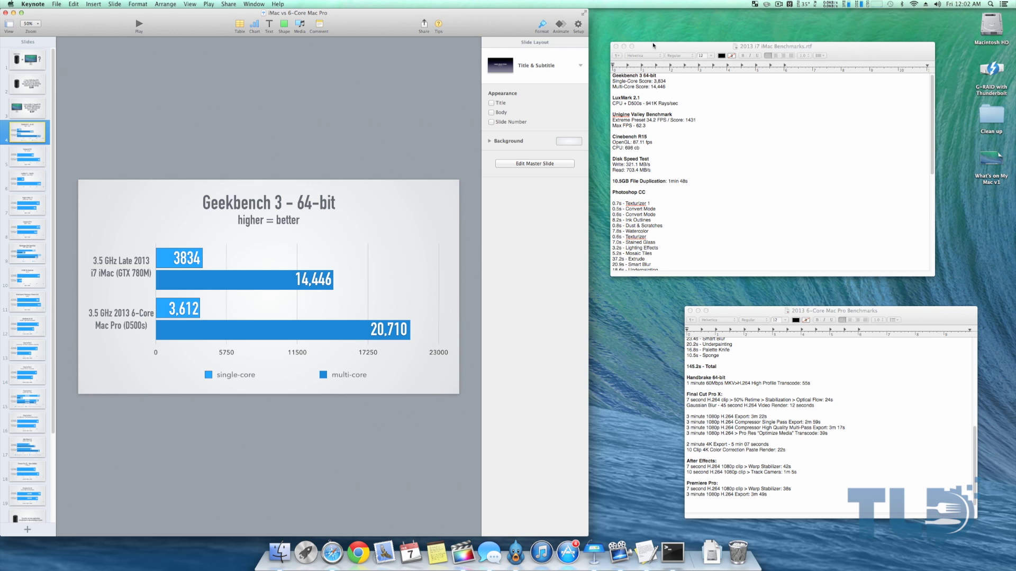
drag(654, 45, 1013, 16)
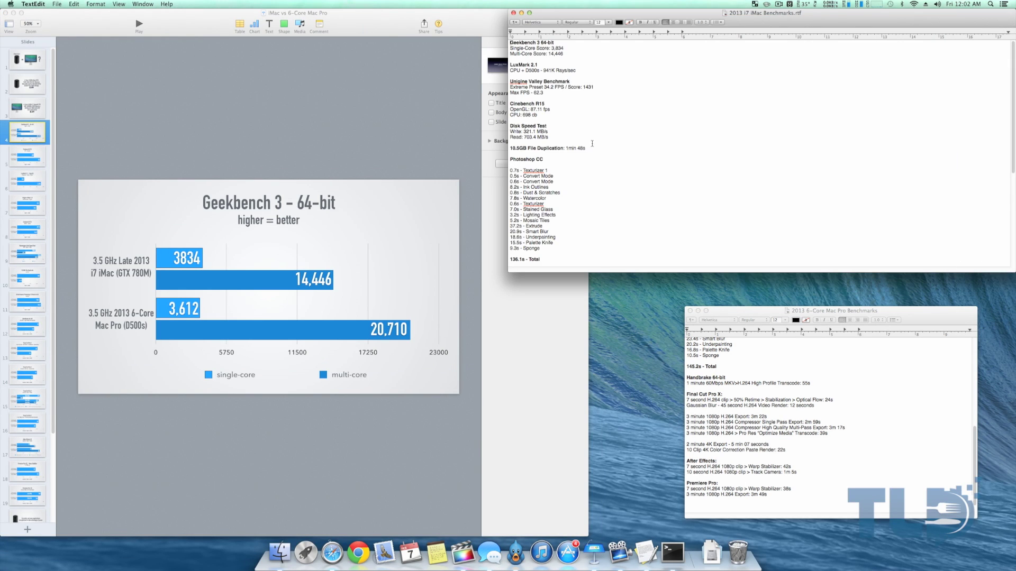
drag(508, 272, 590, 272)
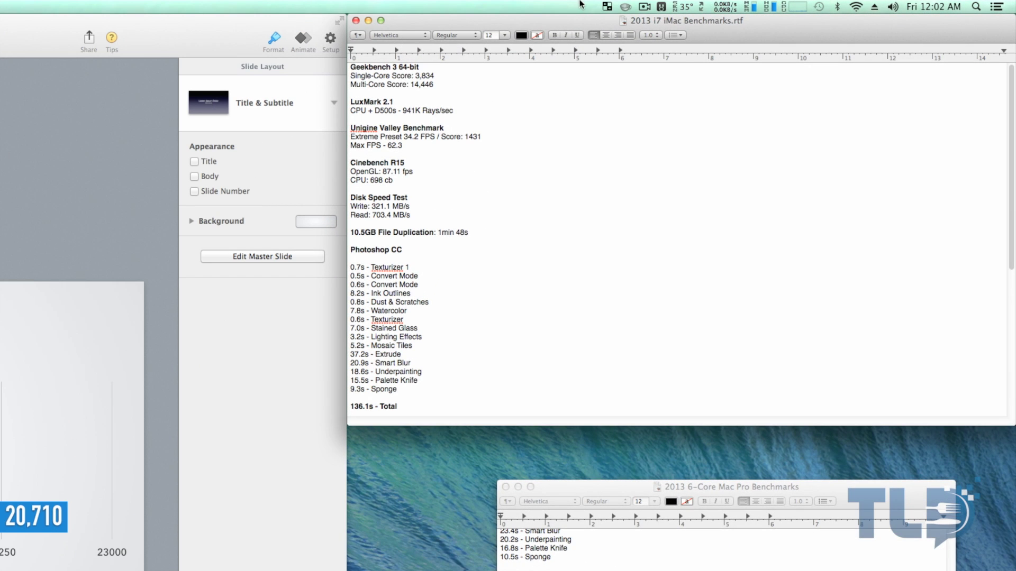
Start a new snap area from the 2013 i7 iMac Benchmarks TextEdit window
click(607, 6)
mouse_move(648, 72)
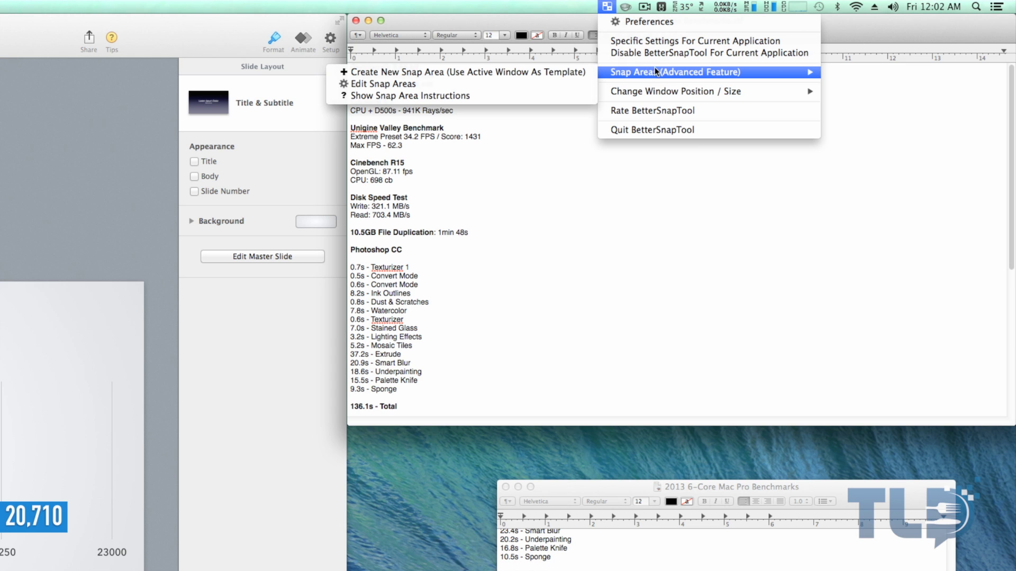
click(525, 73)
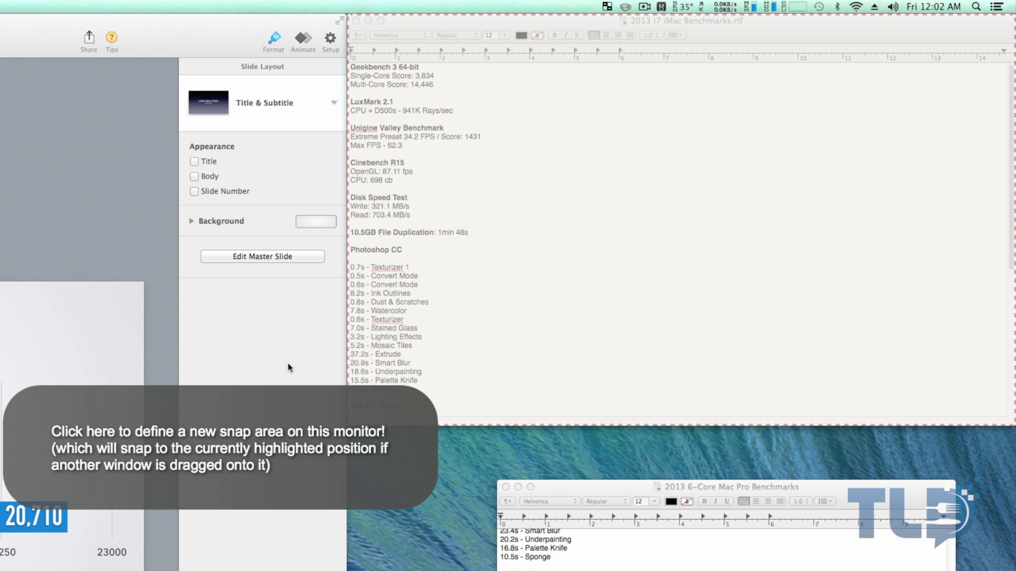
Place the new snap area as a narrow strip on the upper right edge and finish editing
click(236, 433)
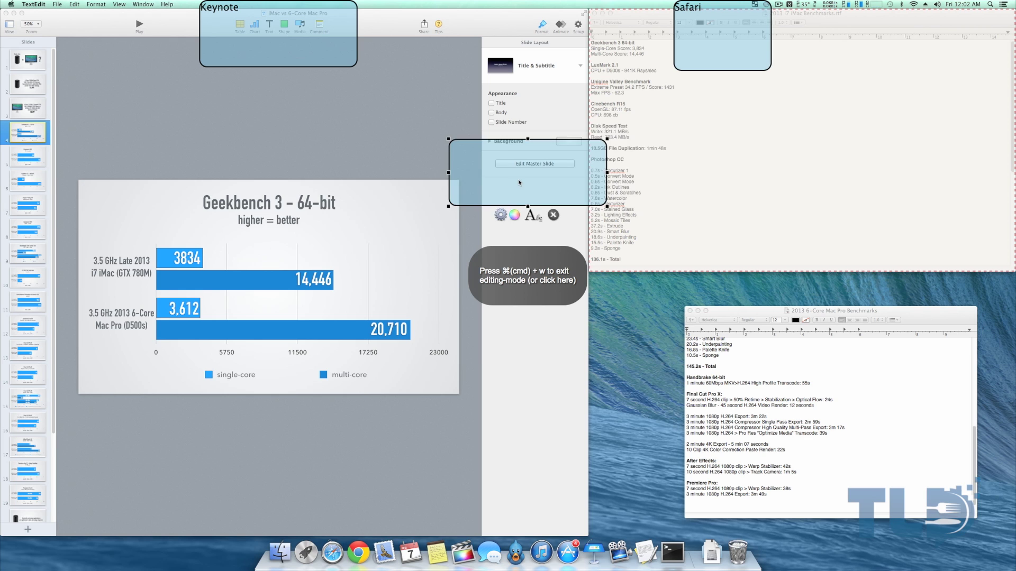
drag(519, 183, 938, 138)
drag(879, 157, 922, 155)
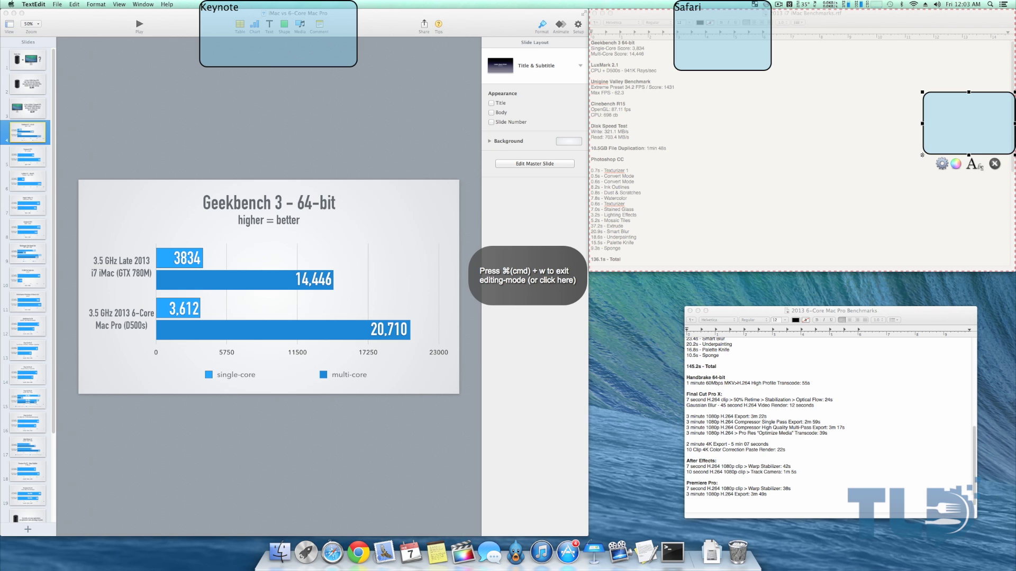
key(super+w)
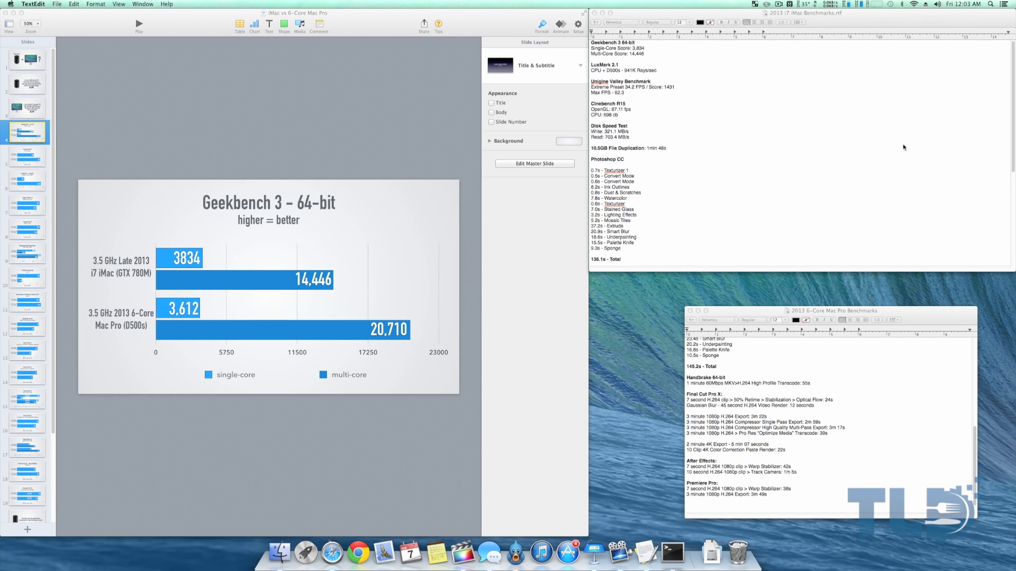
click(638, 269)
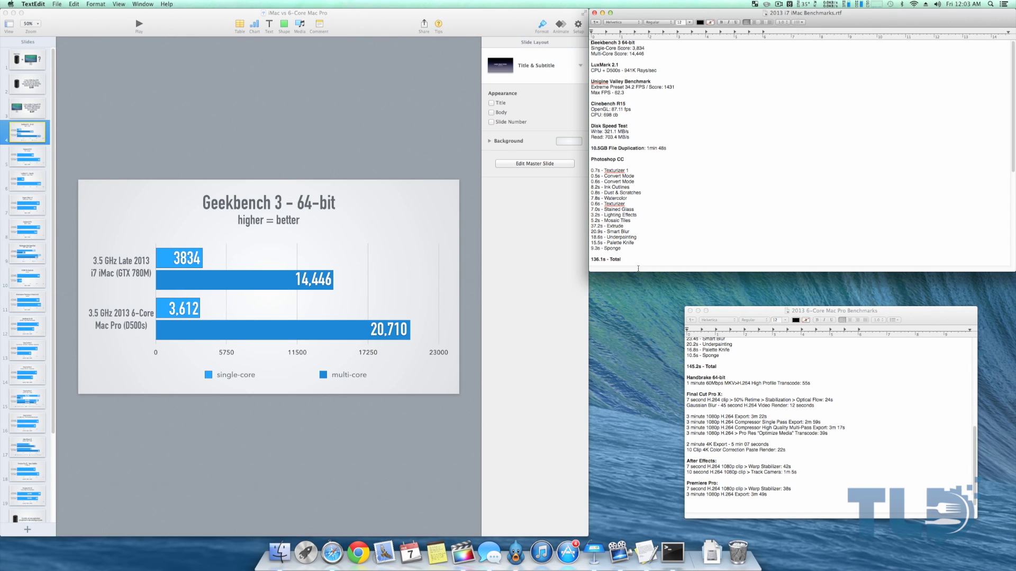
key(ctrl+alt+Up)
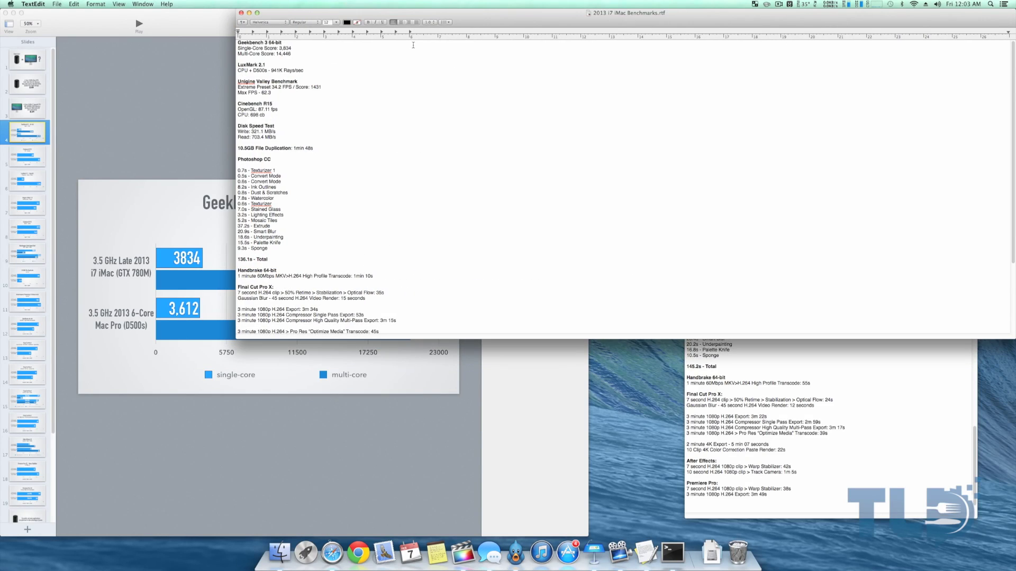
drag(481, 19, 966, 127)
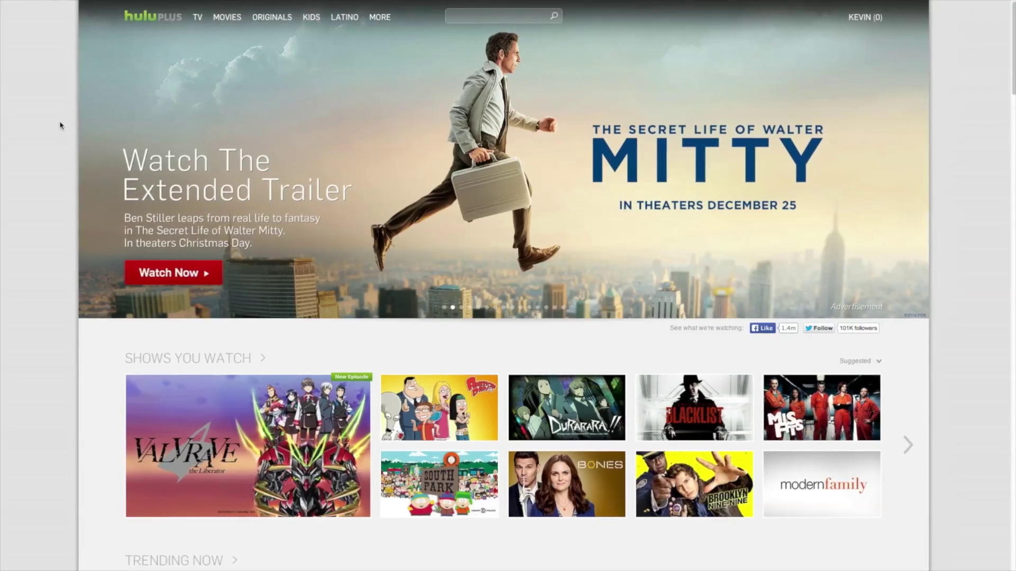
Scroll down through the Hulu Plus home page and supported-devices page
scroll(60, 126, down, 1)
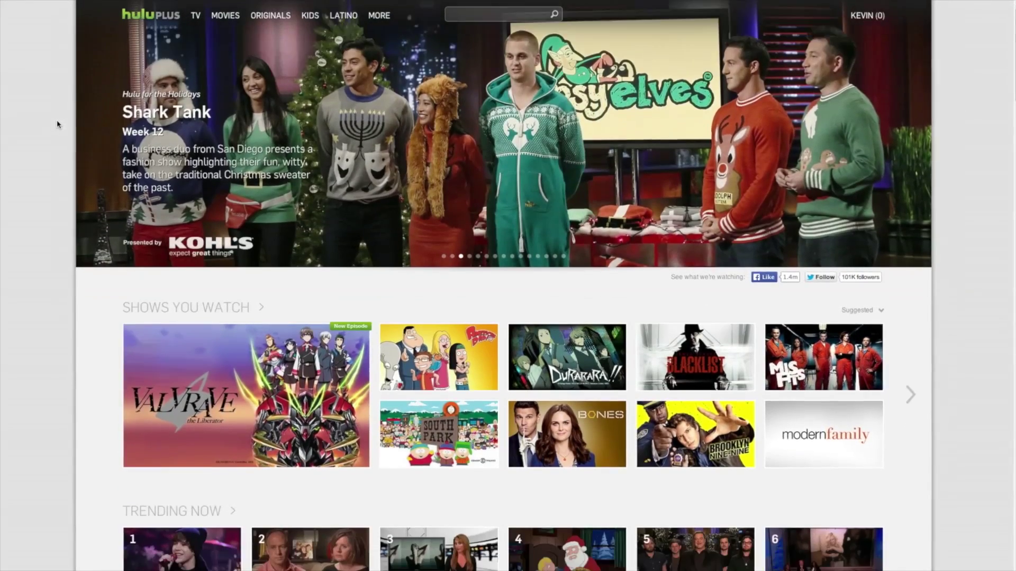
scroll(56, 123, down, 4)
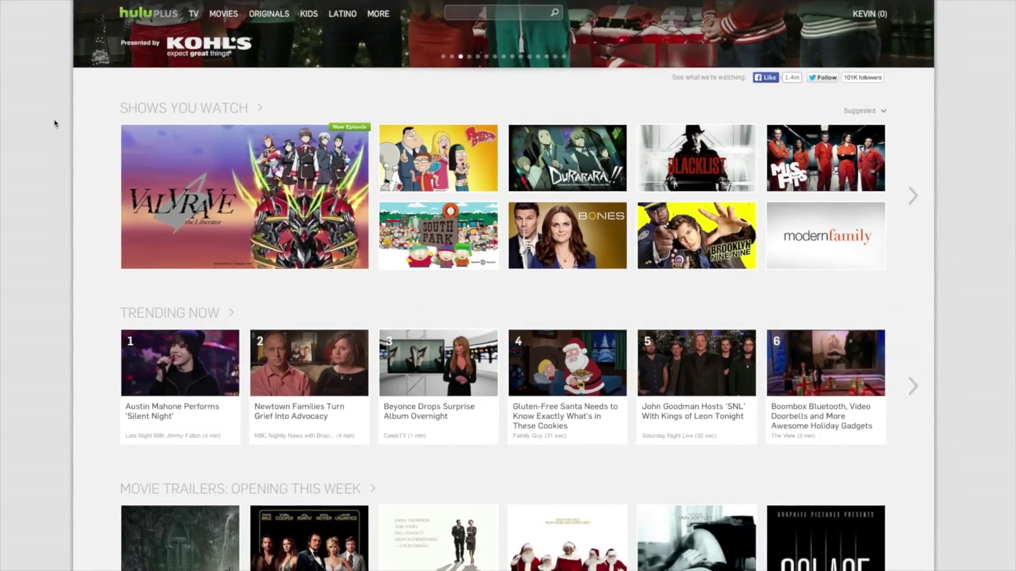
scroll(54, 124, down, 4)
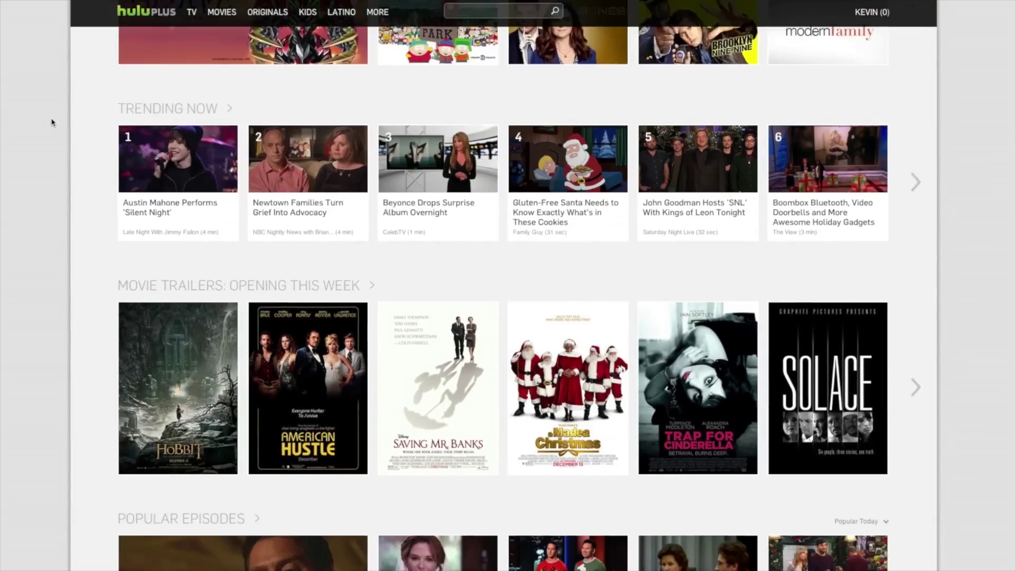
scroll(51, 122, down, 6)
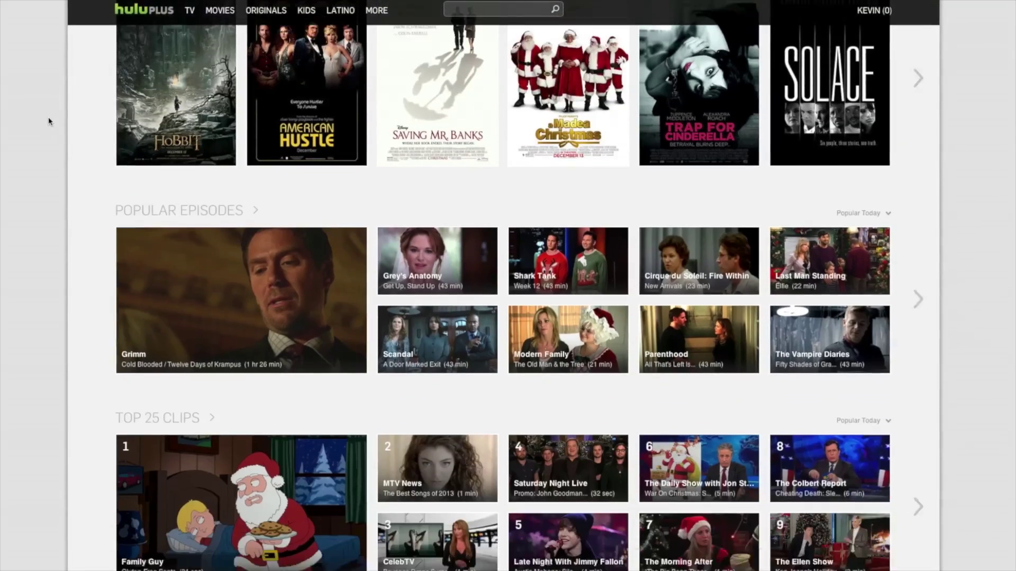
scroll(48, 121, down, 4)
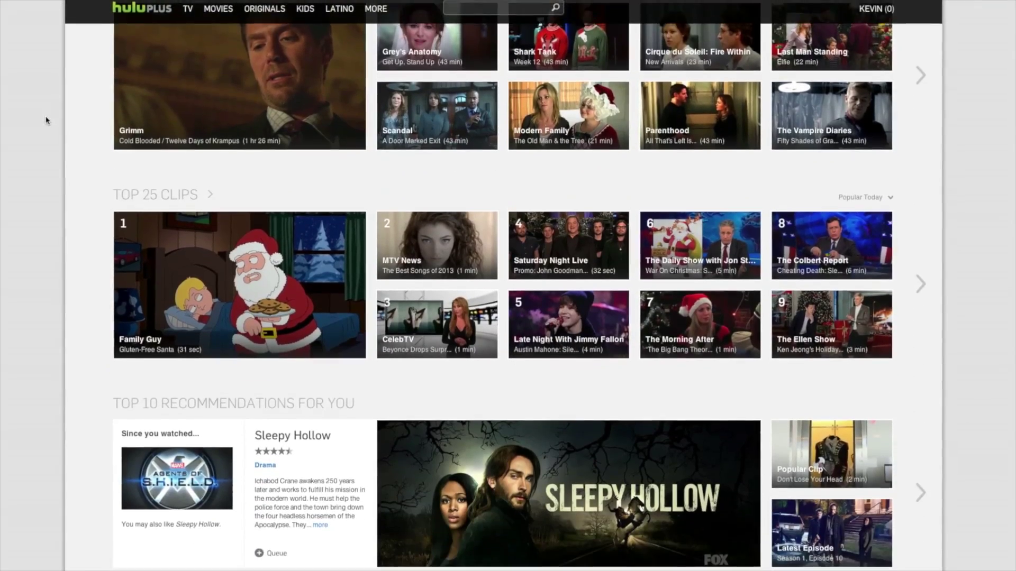
scroll(46, 120, down, 6)
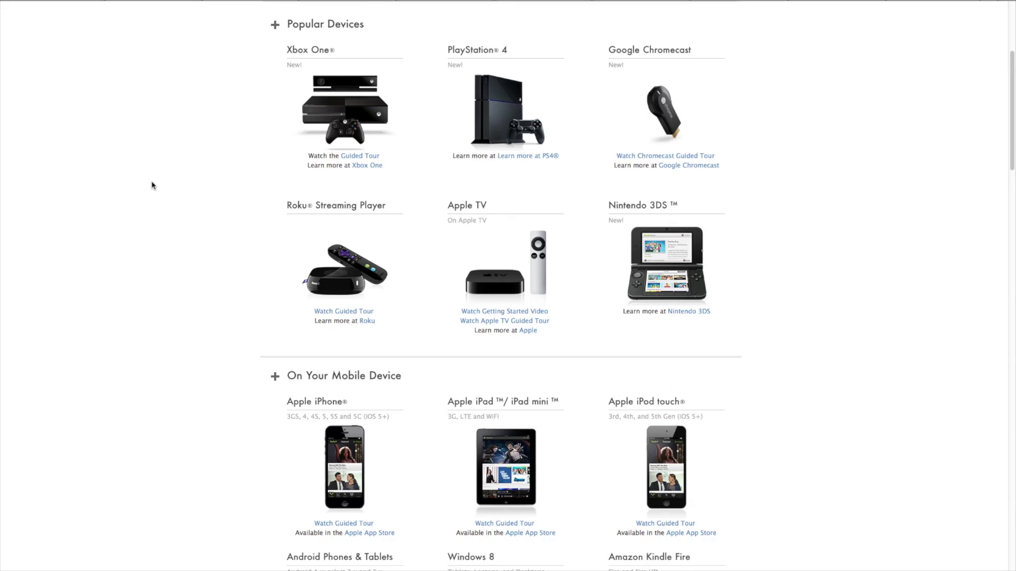
scroll(153, 186, down, 2)
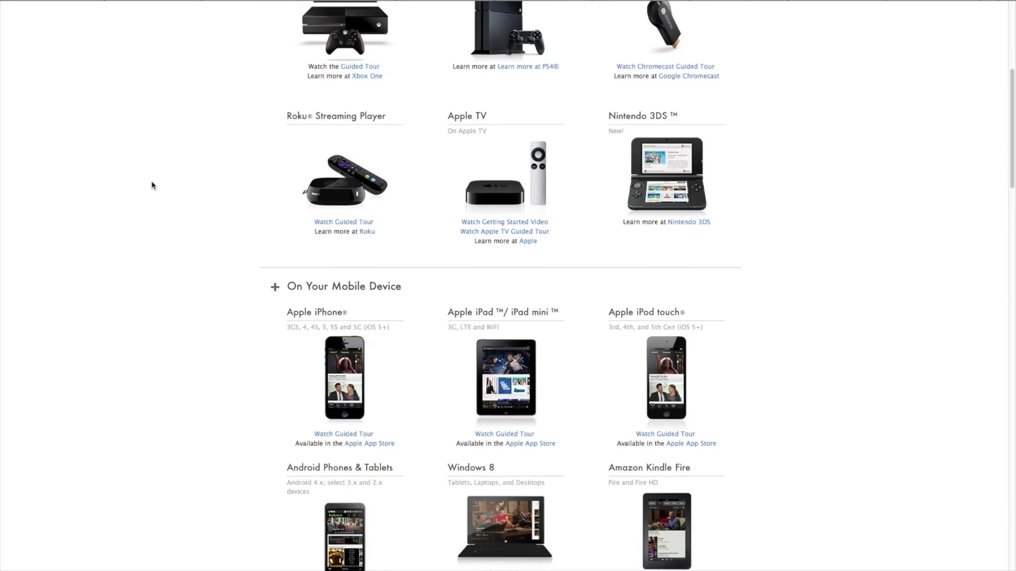
scroll(153, 186, down, 4)
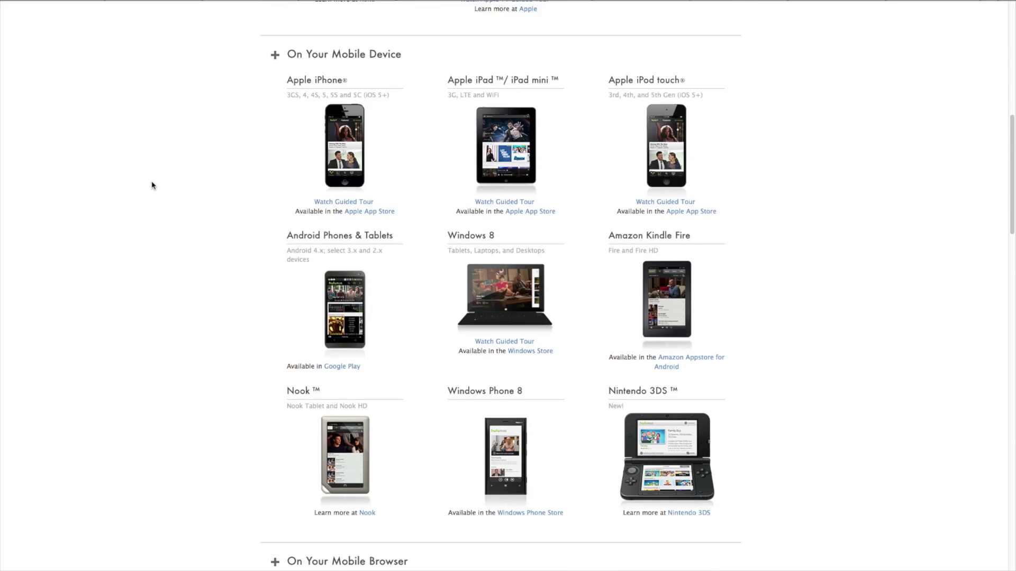
scroll(152, 186, down, 3)
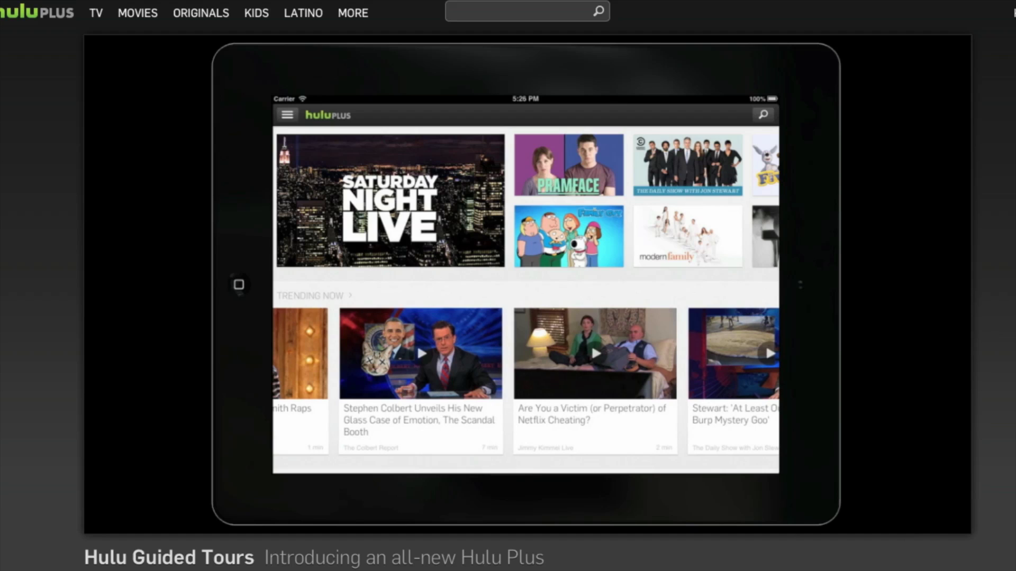